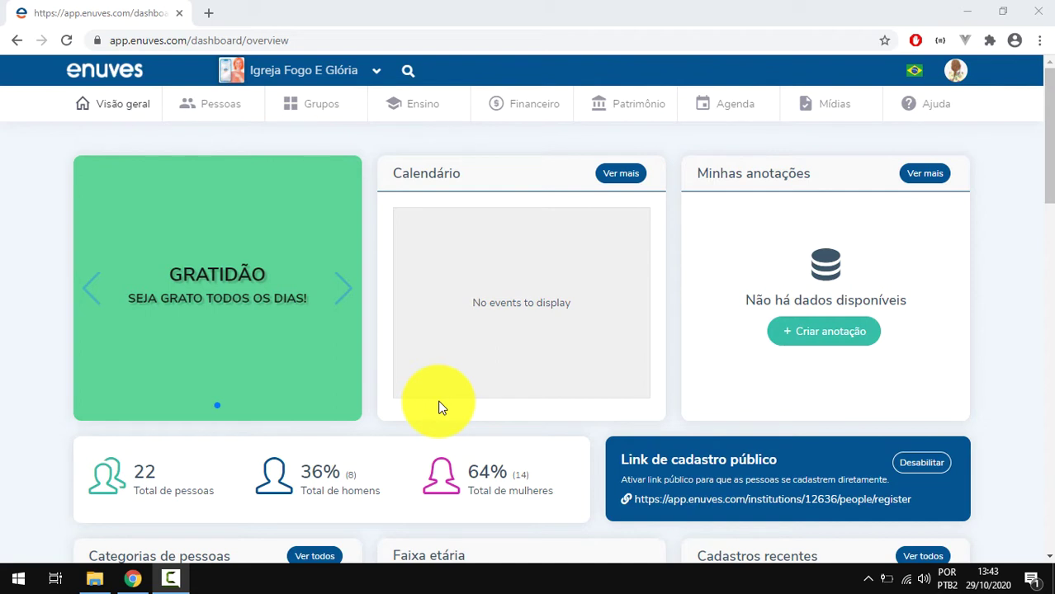
Step: Open the additional fields page (Campos adicionais) of the people section
mouse_move(231, 110)
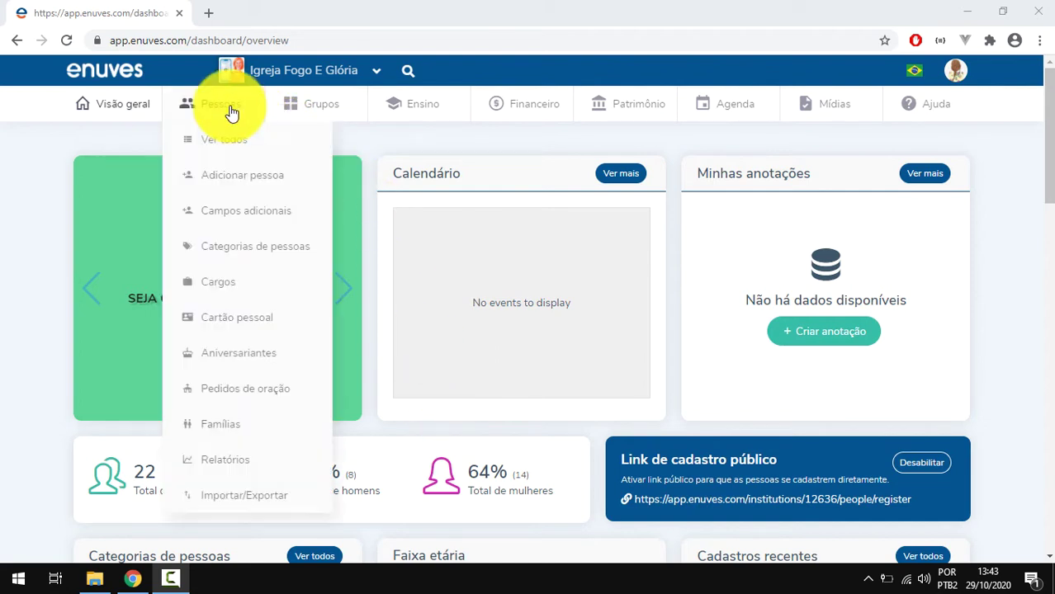
click(238, 213)
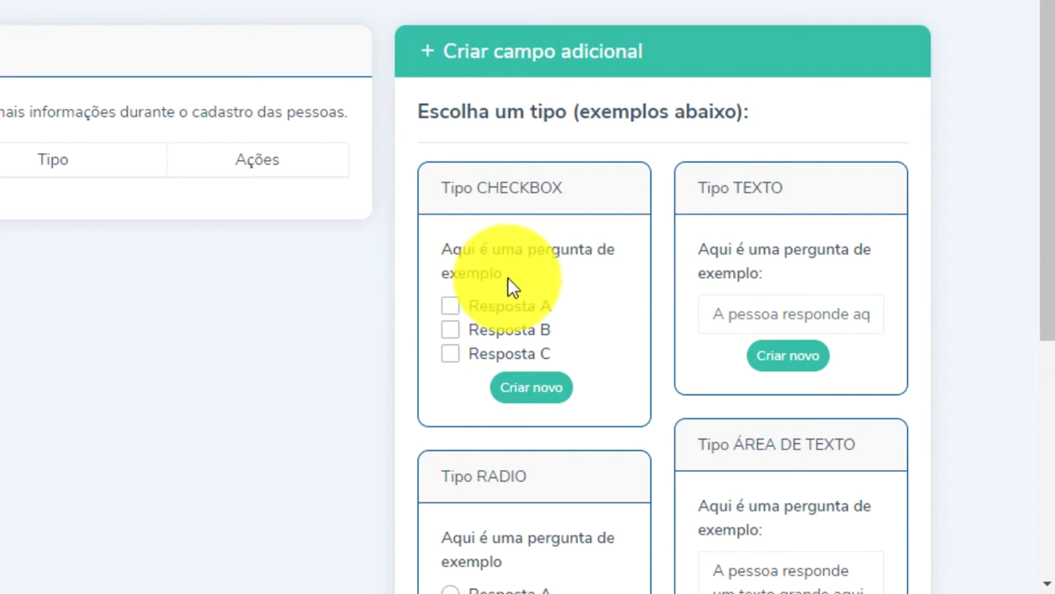
Step: Try out the checkbox-type example by ticking and clearing the sample answers Resposta A, Resposta B and Resposta C
click(450, 306)
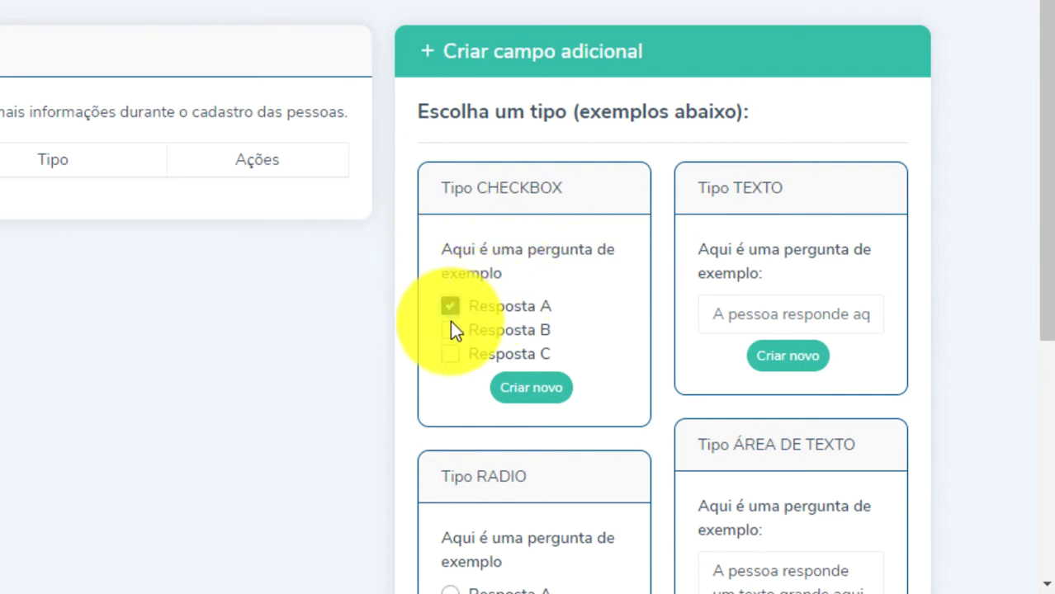
click(450, 329)
click(450, 353)
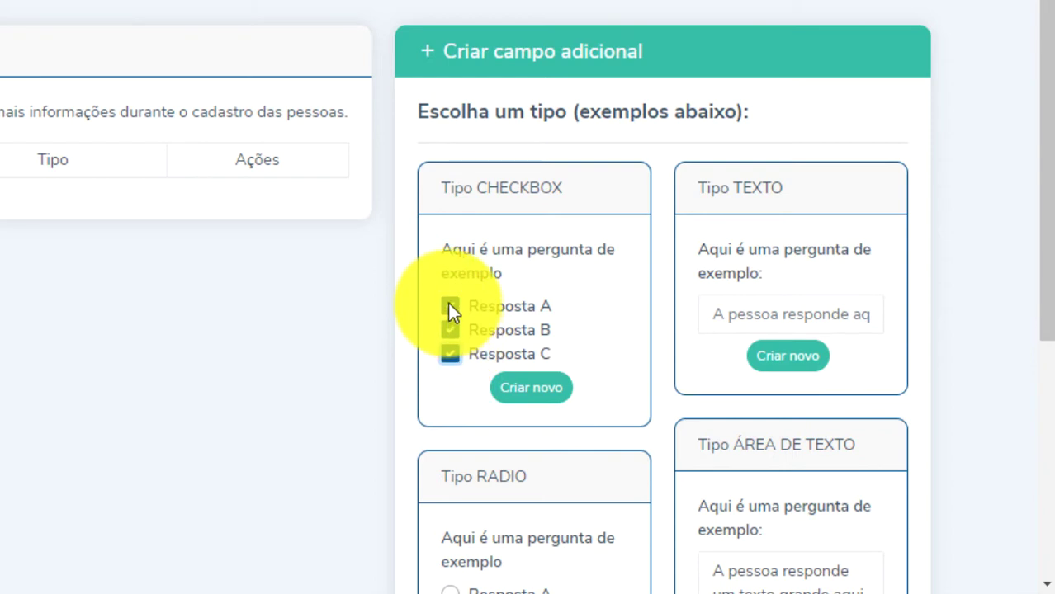
click(450, 305)
click(450, 330)
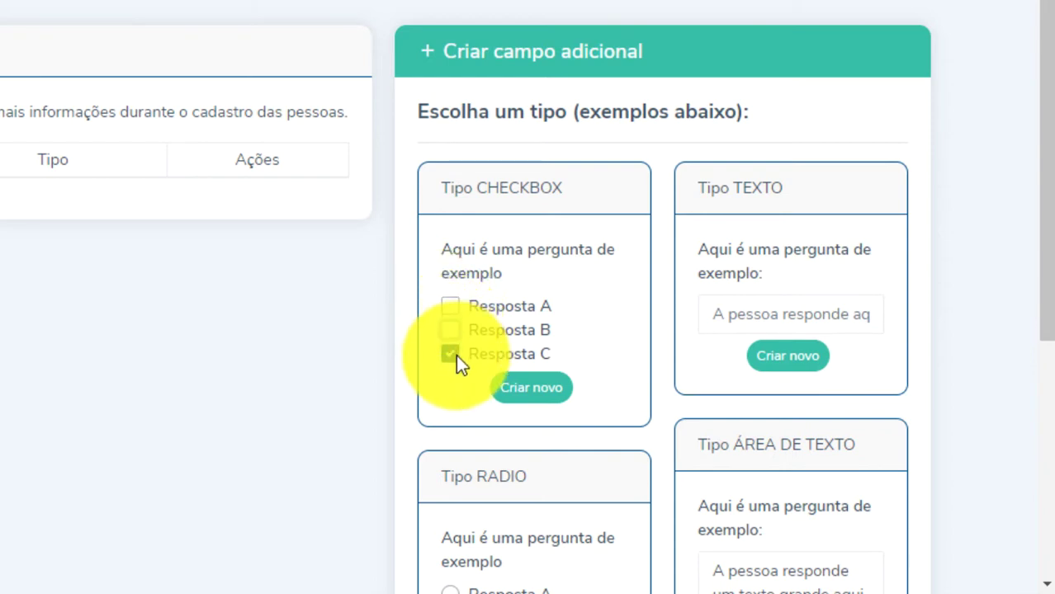
click(455, 355)
click(456, 304)
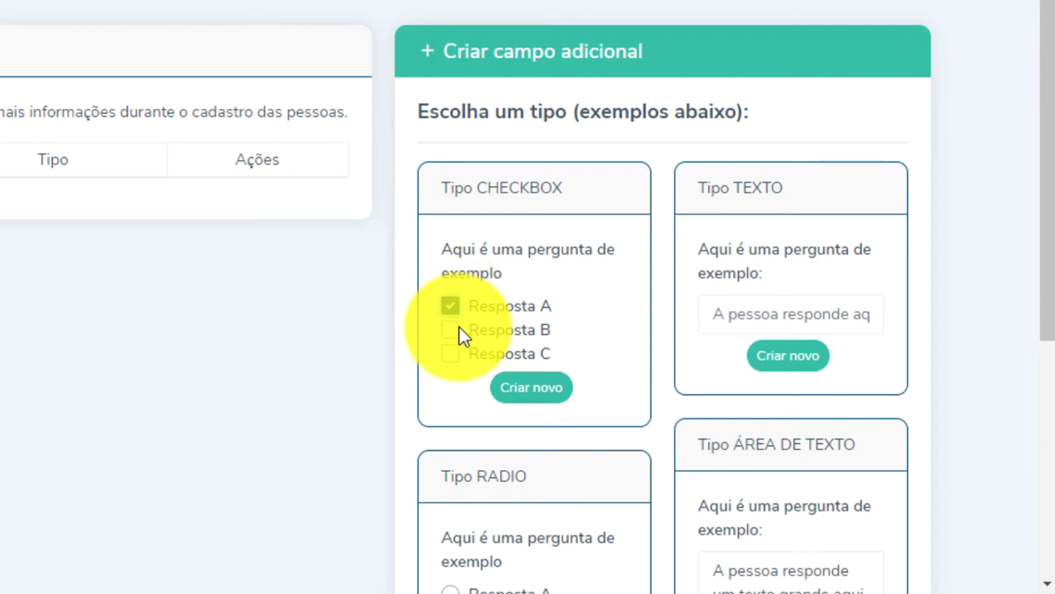
click(450, 330)
click(454, 331)
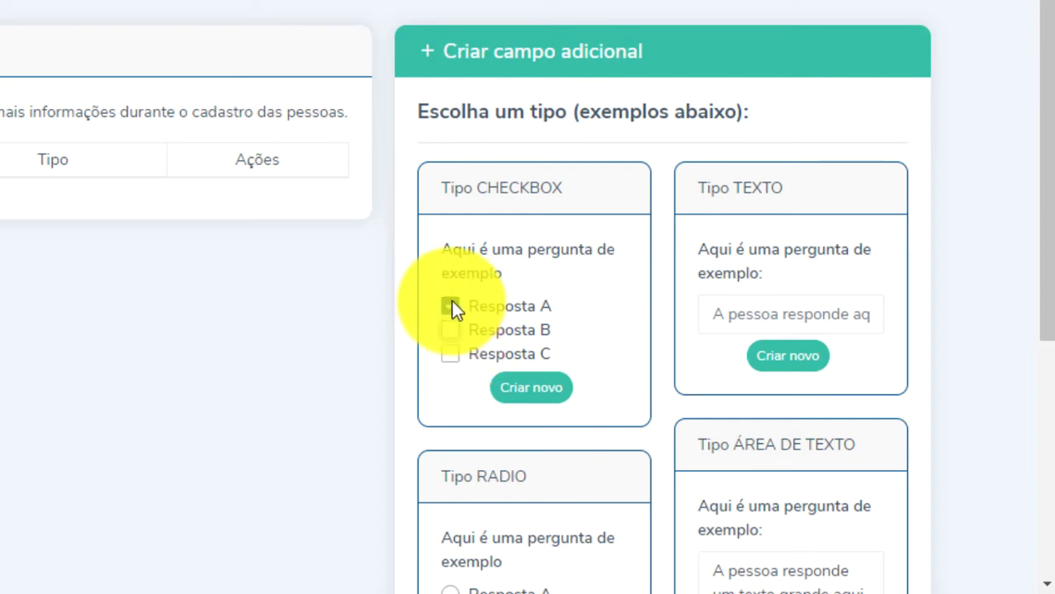
click(451, 305)
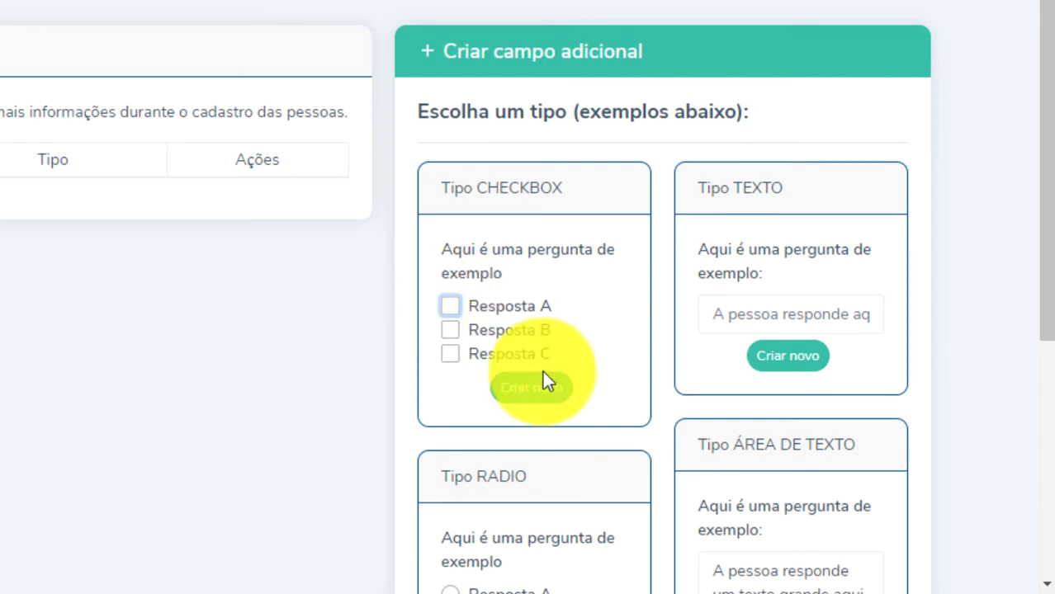
Step: Start a new checkbox-type additional field and name it ENCONTRO
click(515, 405)
click(177, 48)
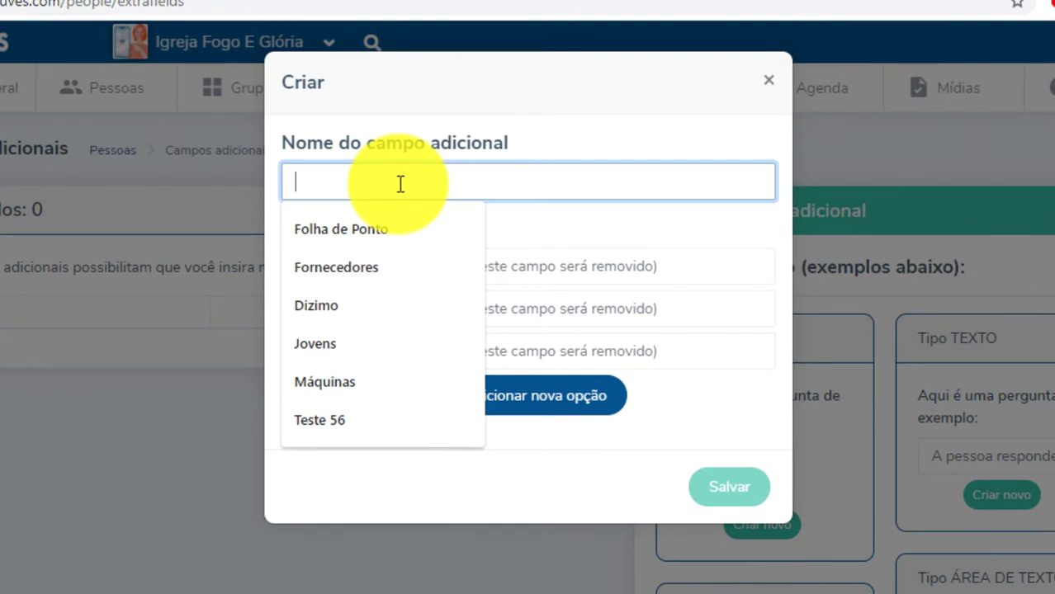
text(E)
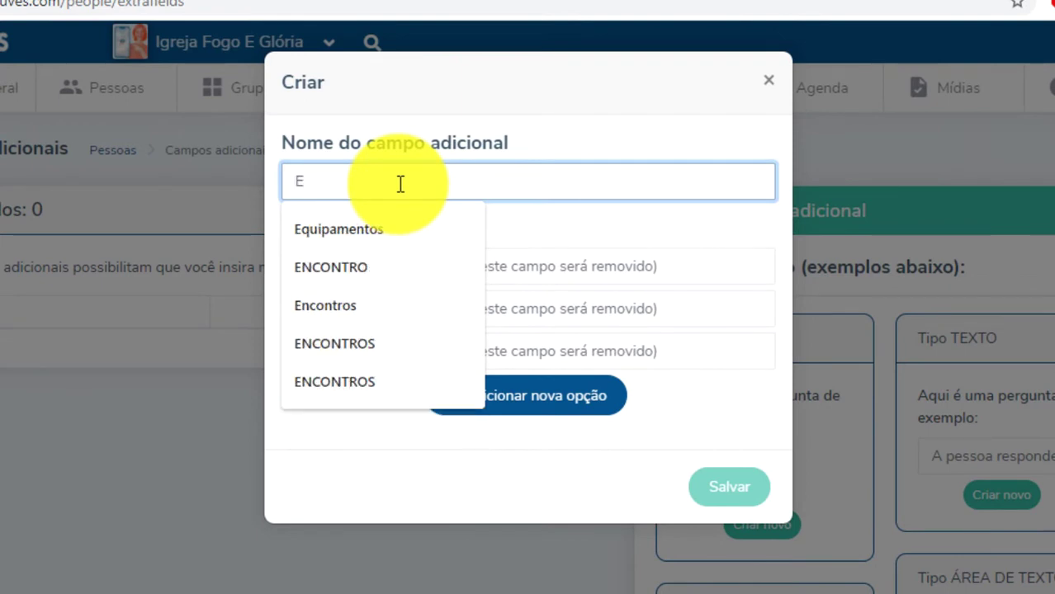
text(NCONTRO)
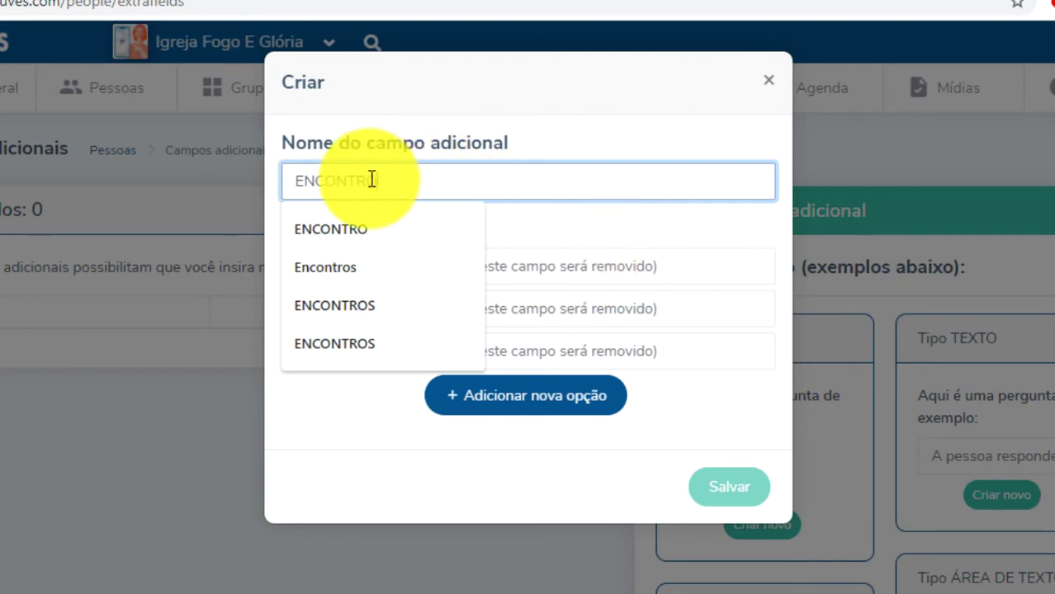
Step: Enter "Encontro com Deus" as the first option of the new field
click(502, 266)
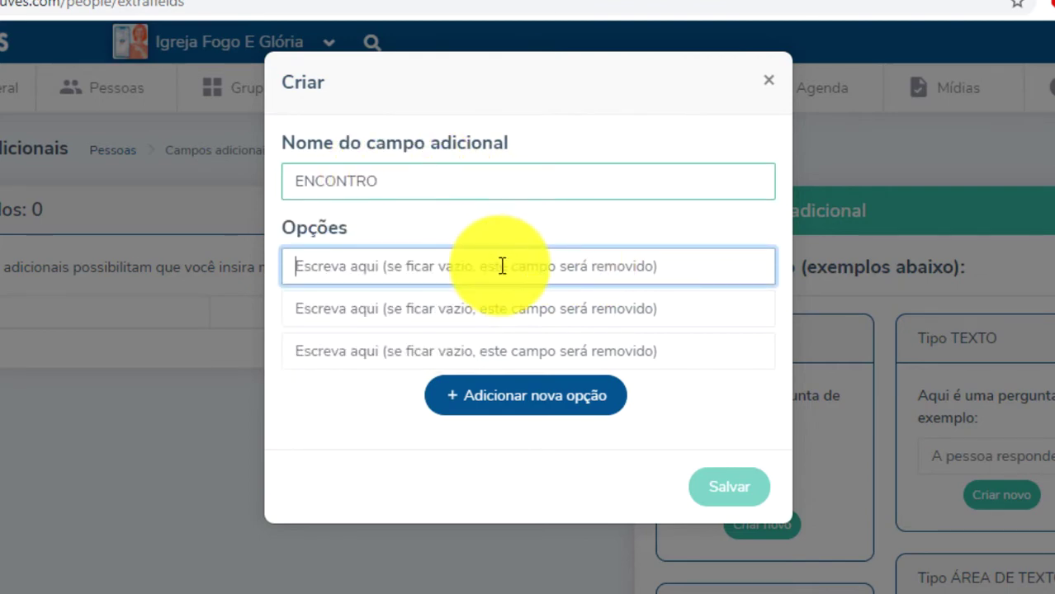
text(E)
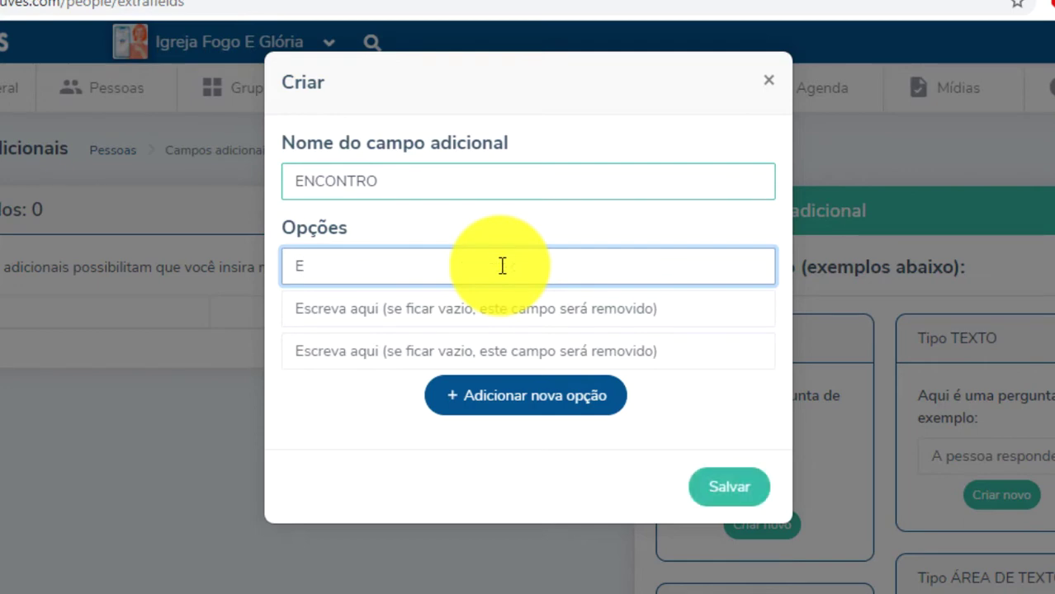
text(ncontro com )
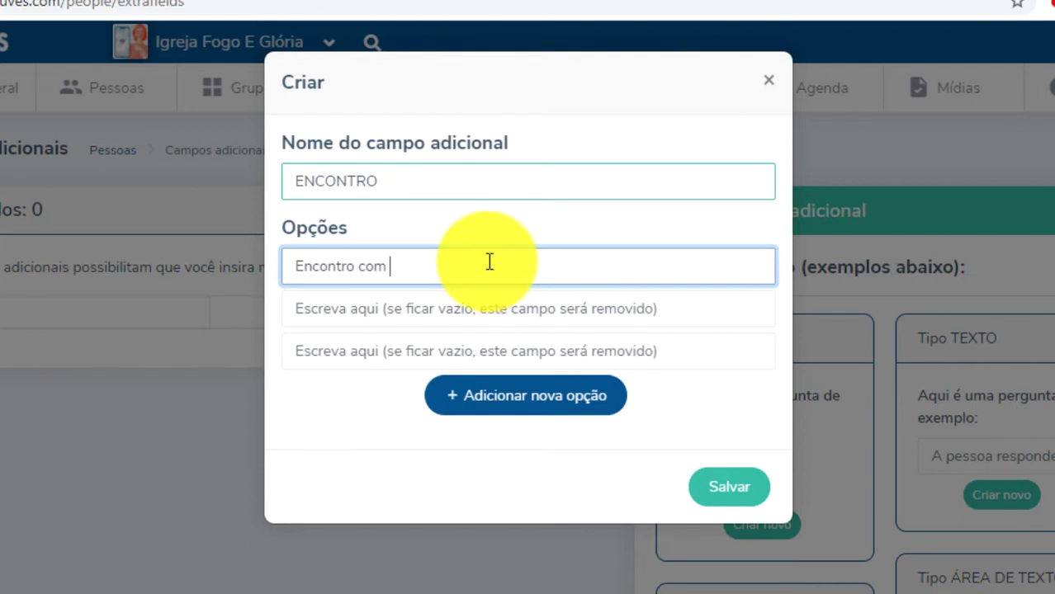
text(Deus)
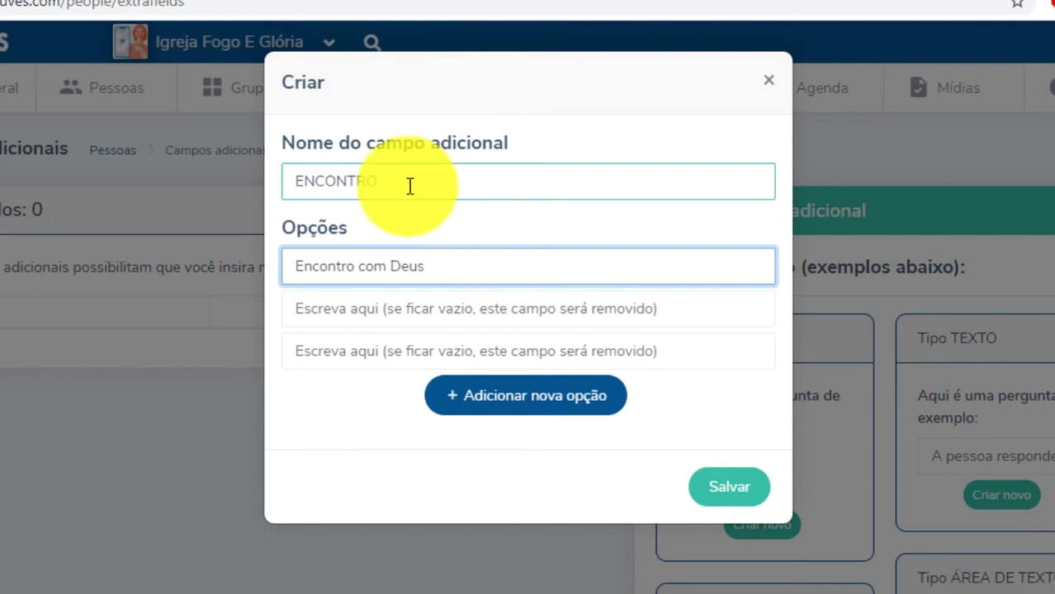
Step: Enter "Mover Celular" as the second option and "Reencontro" as the third option of the new field
click(331, 313)
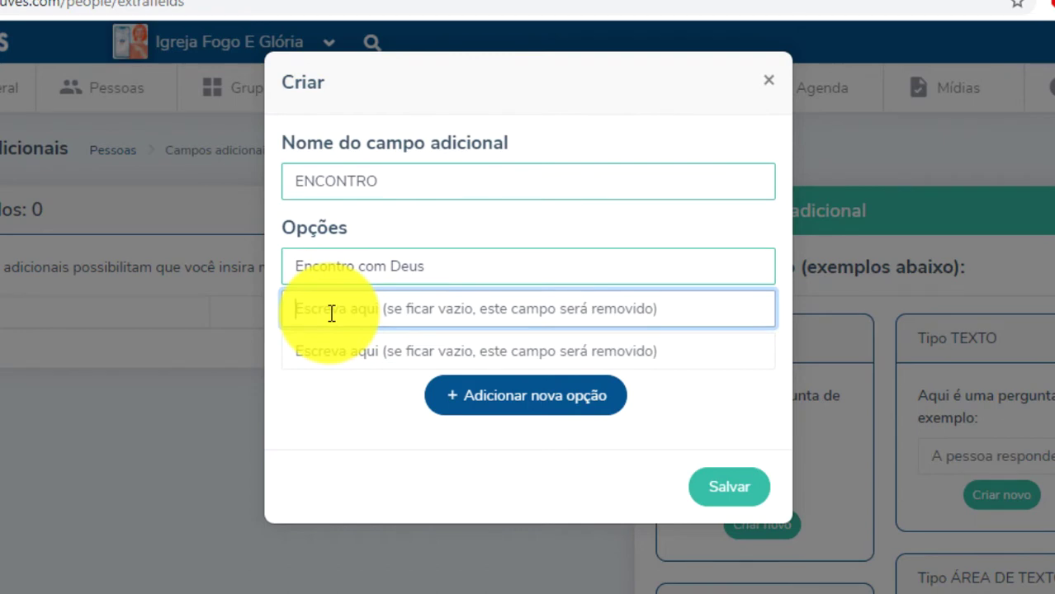
text(Move c)
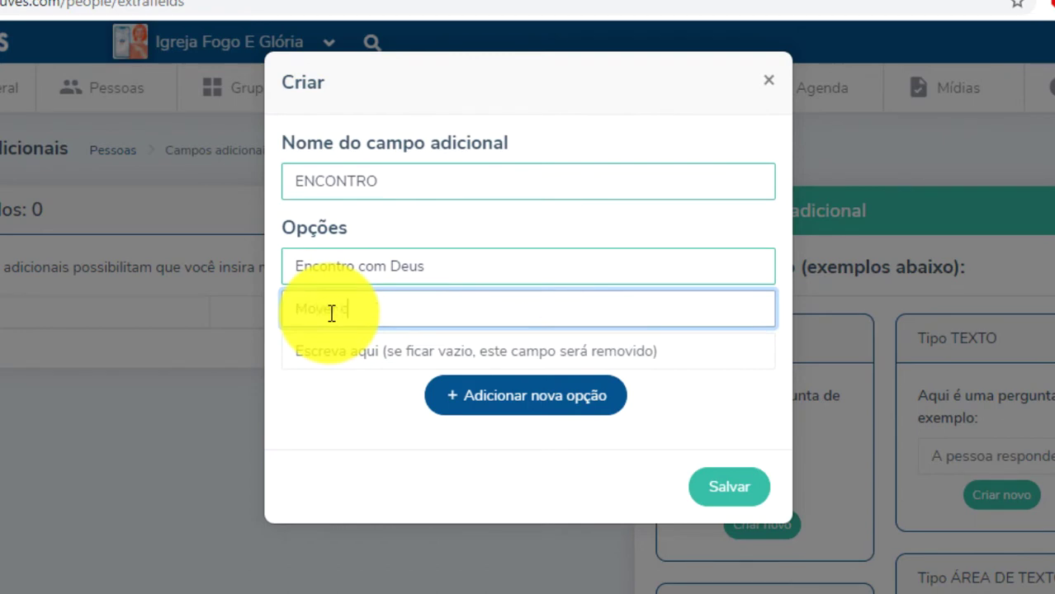
text(elular)
click(331, 313)
text(r)
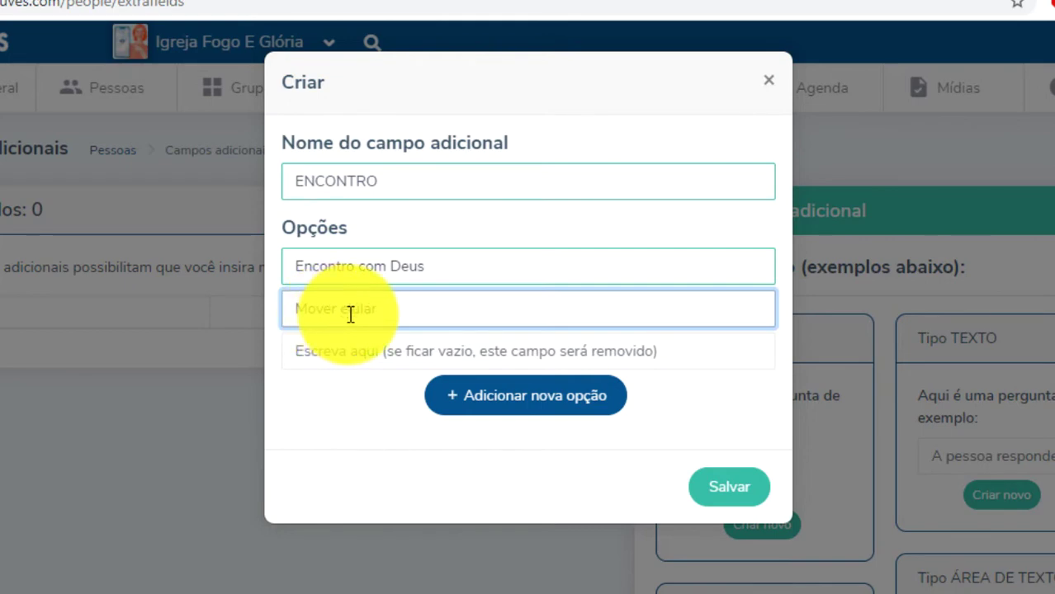
key(Delete)
text(C)
click(340, 350)
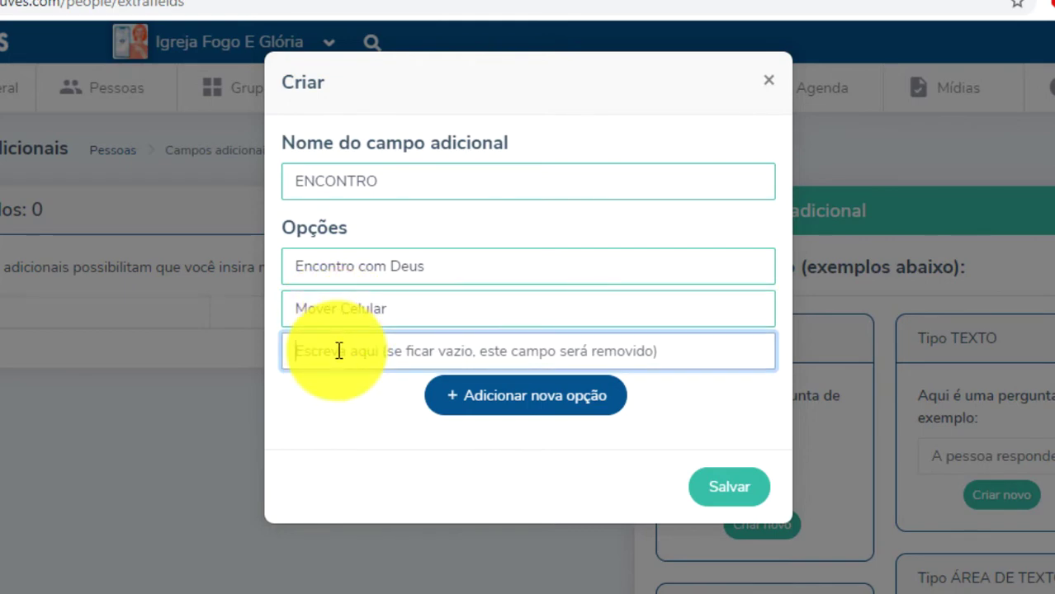
text(R)
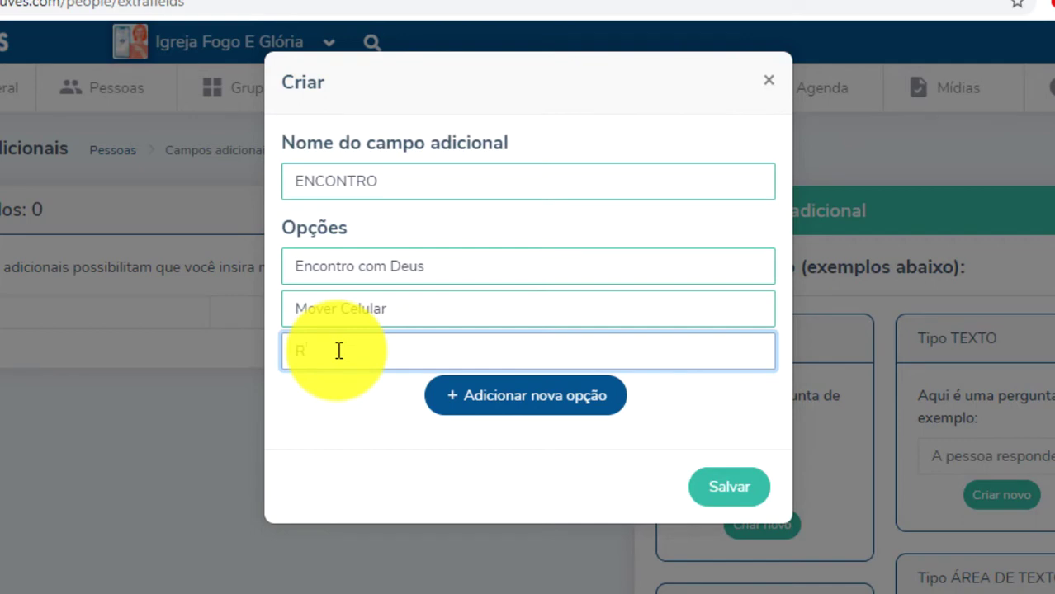
text(eencontro)
Step: Add a fourth option named "Encontro Revisão" and save the new additional field
click(502, 407)
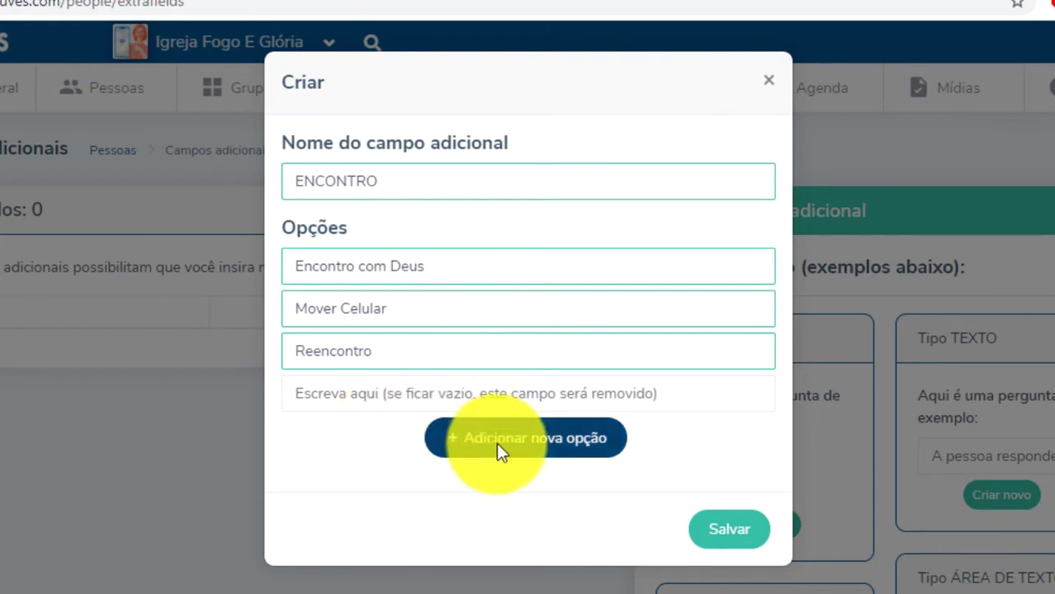
click(364, 394)
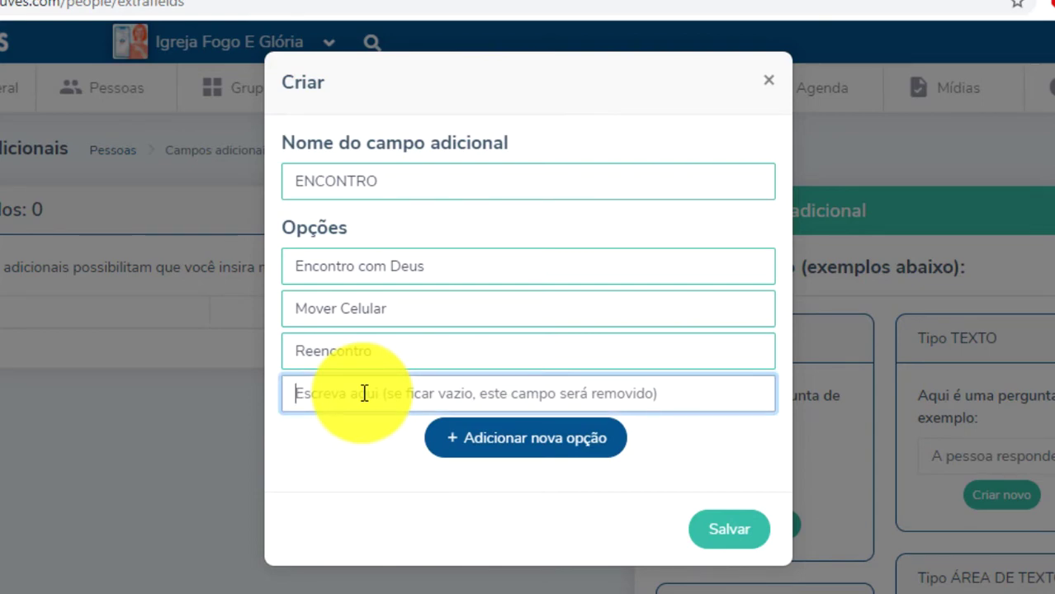
text(E)
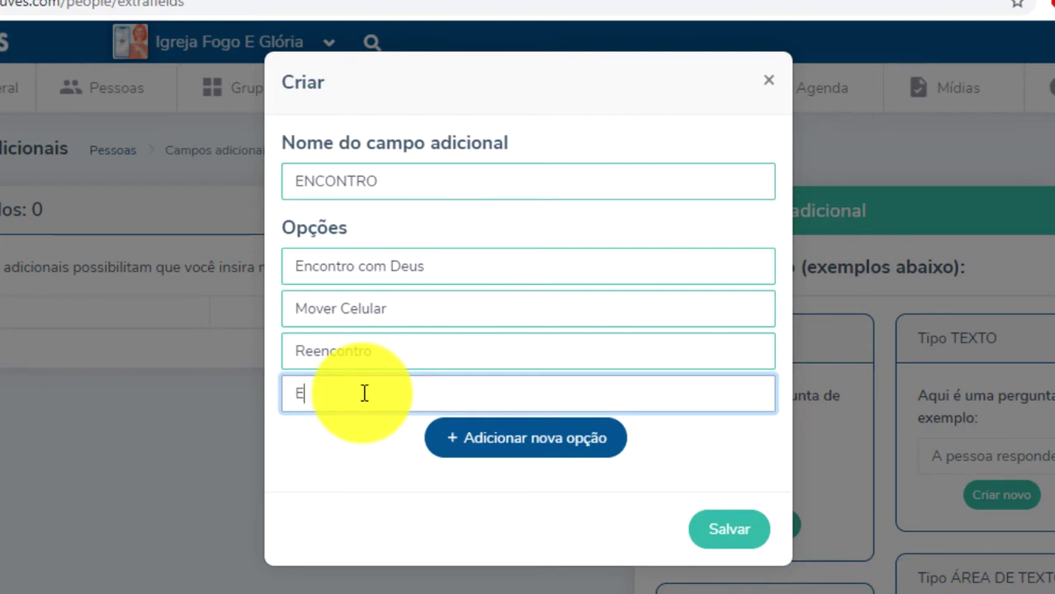
text(ncontro)
text( Levit)
text(ão)
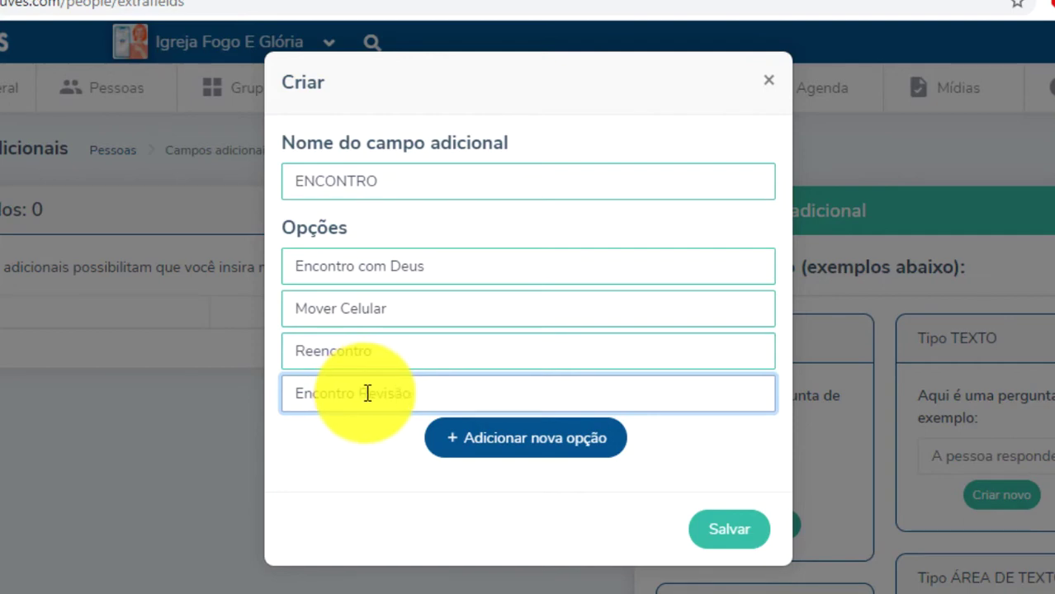
click(455, 439)
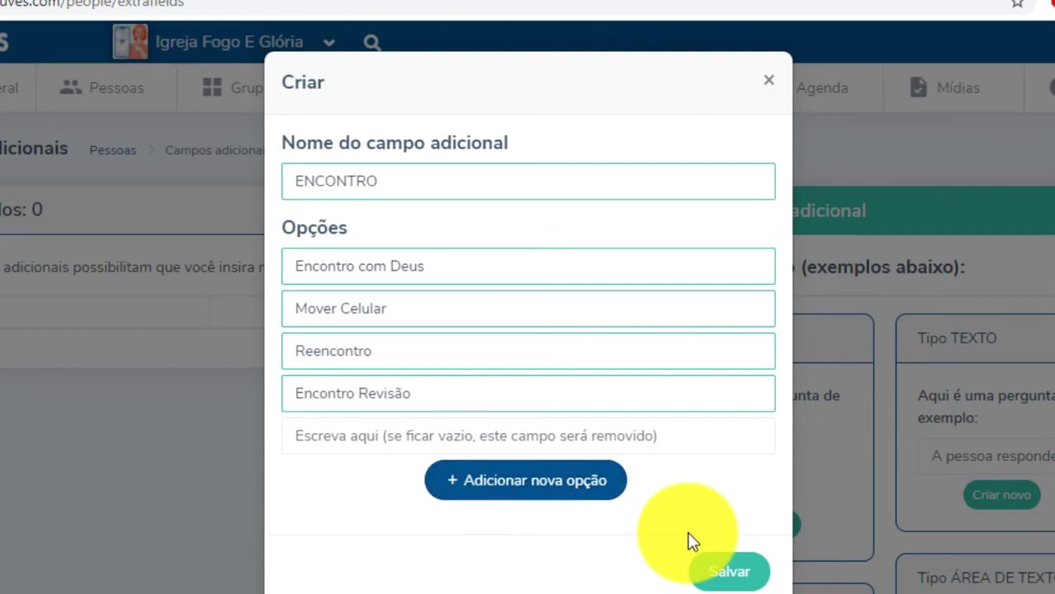
click(732, 569)
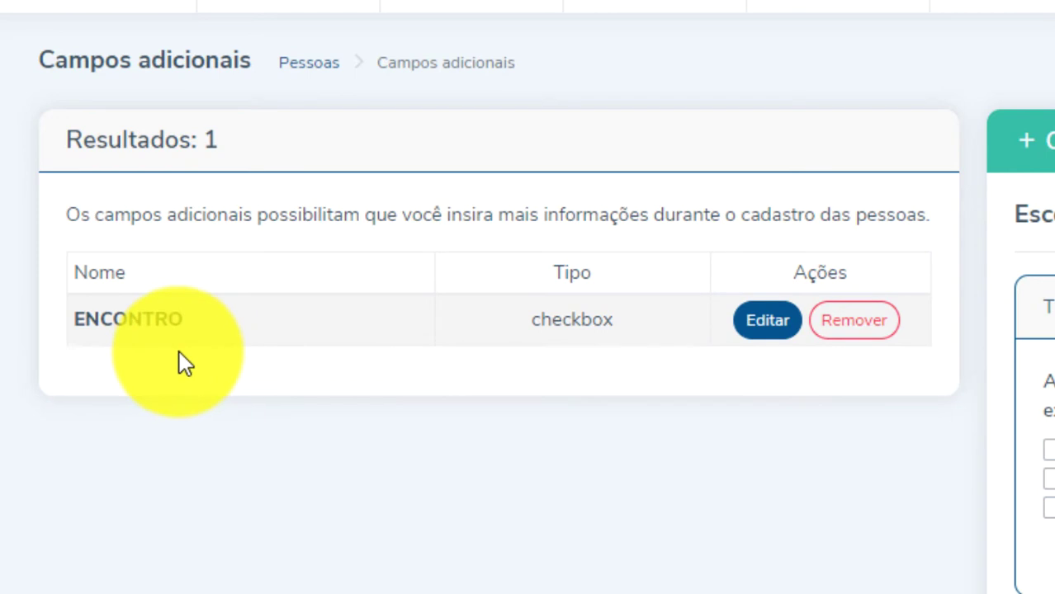
Step: Open the ENCONTRO field for editing and go through its name and option entries
click(758, 327)
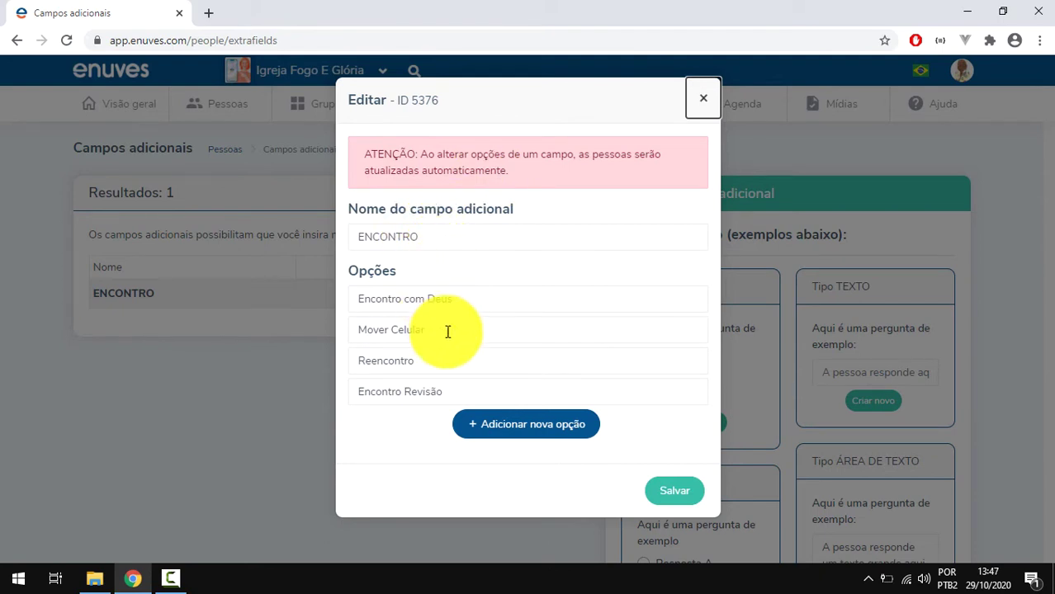
click(442, 237)
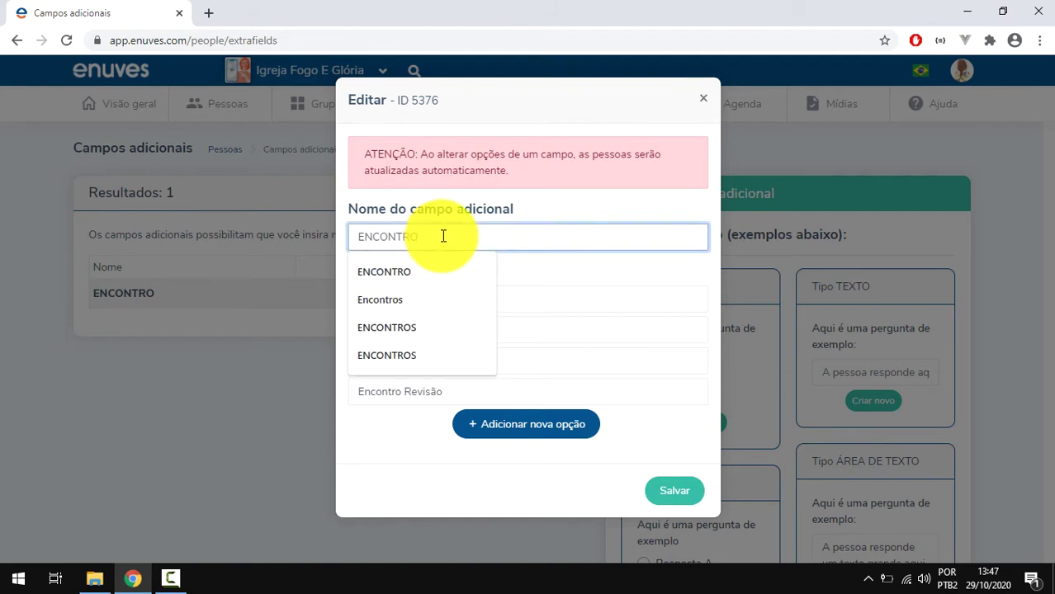
click(516, 297)
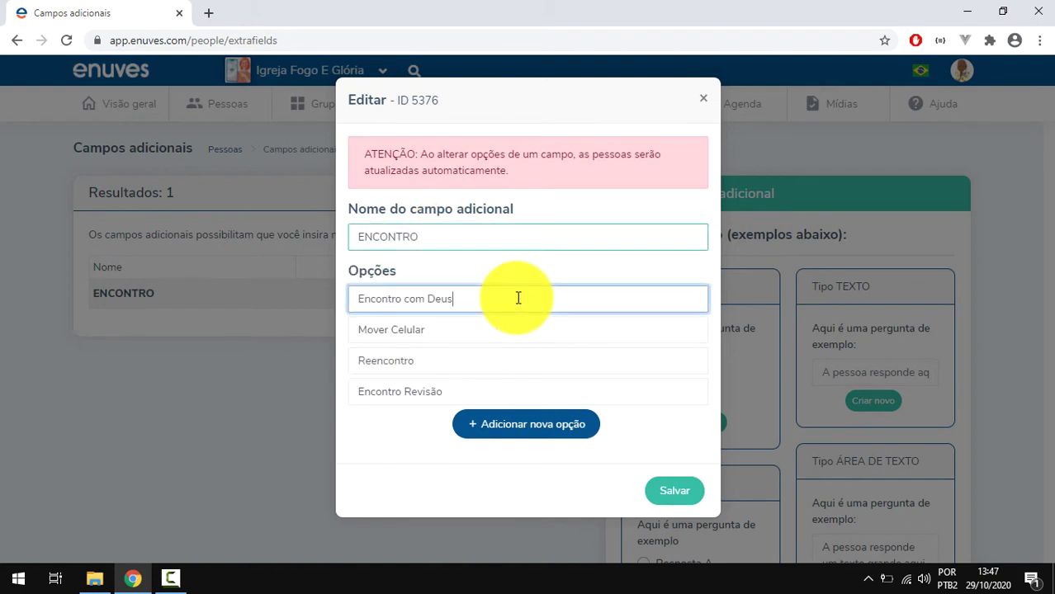
click(483, 328)
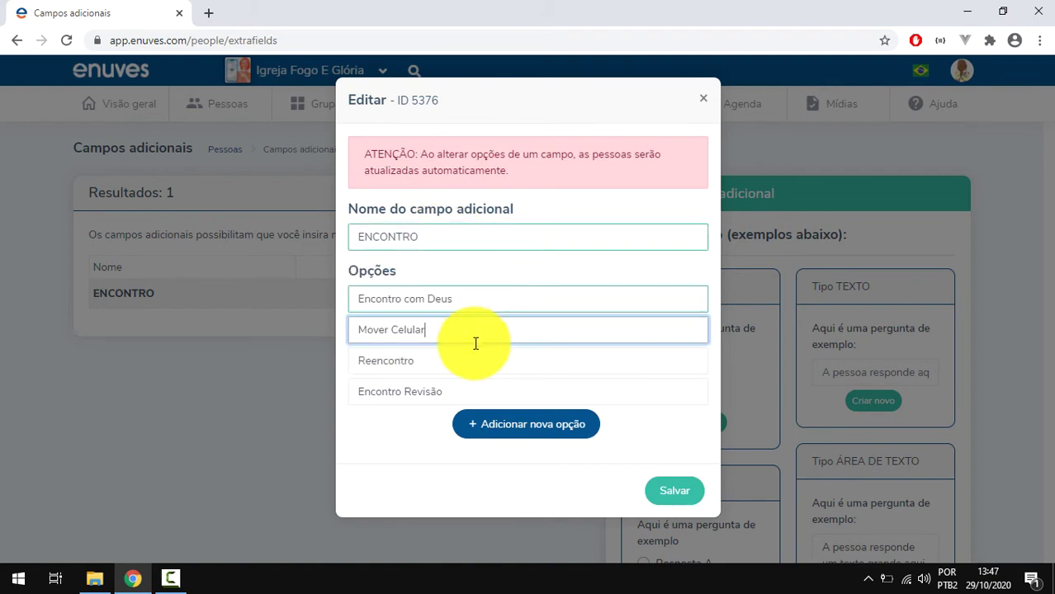
click(450, 364)
click(451, 390)
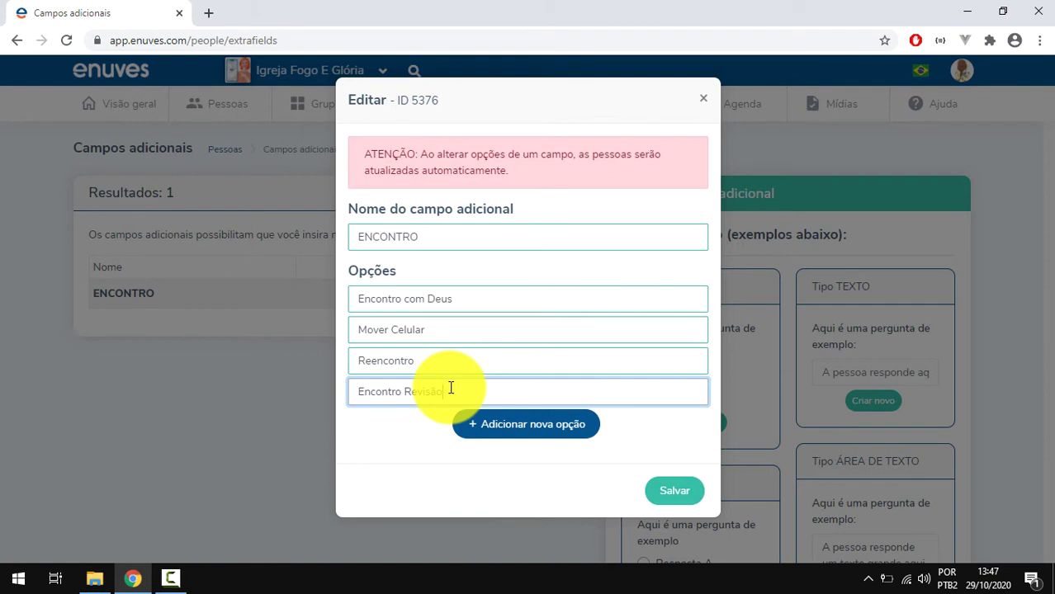
Step: Remove the "Encontro Revisão" option from the ENCONTRO field by emptying it, and save the changes
click(500, 426)
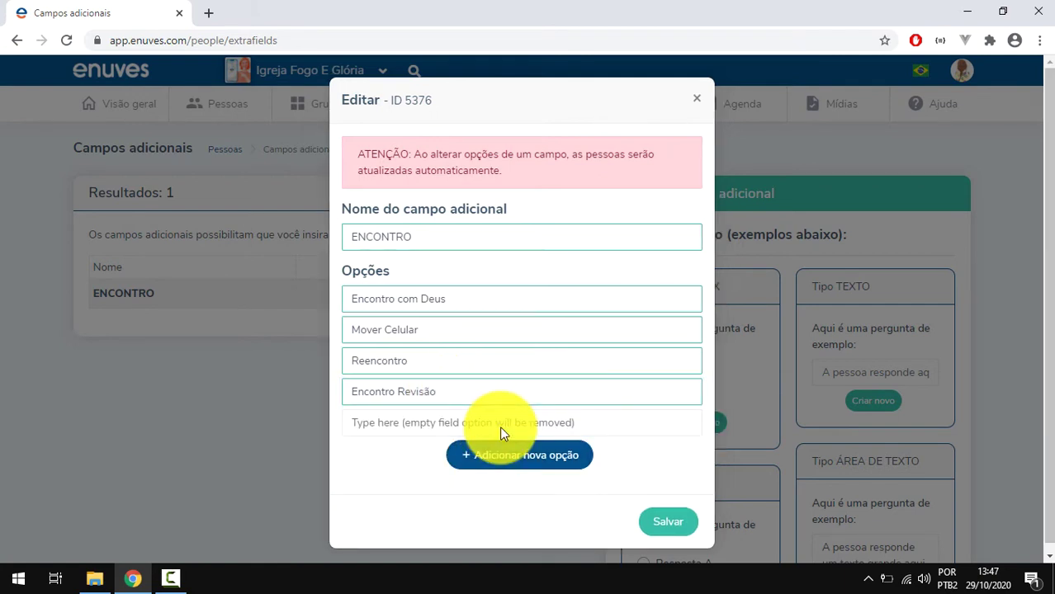
click(467, 394)
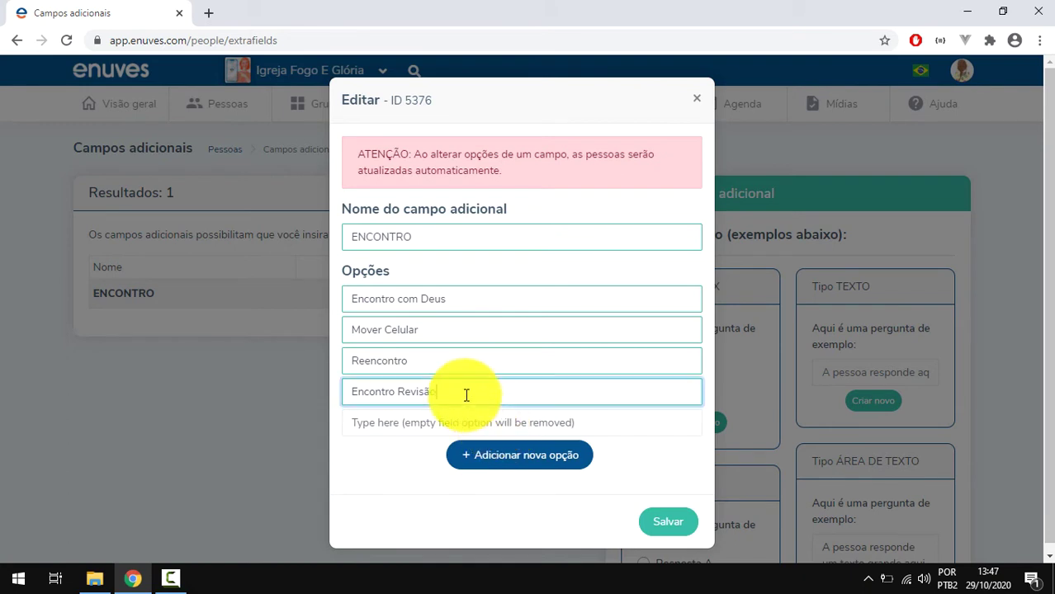
key(BackSpace)
key(BackSpace)
key(BackSpace)
key(BackSpace)
key(BackSpace)
key(BackSpace)
key(BackSpace)
key(BackSpace)
key(BackSpace)
key(BackSpace)
key(BackSpace)
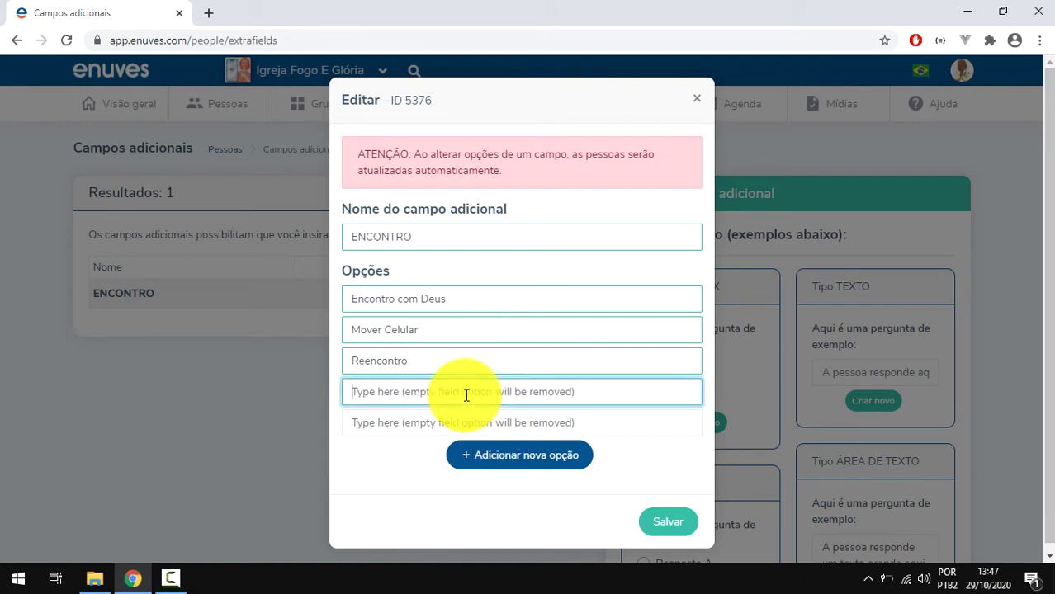
click(661, 529)
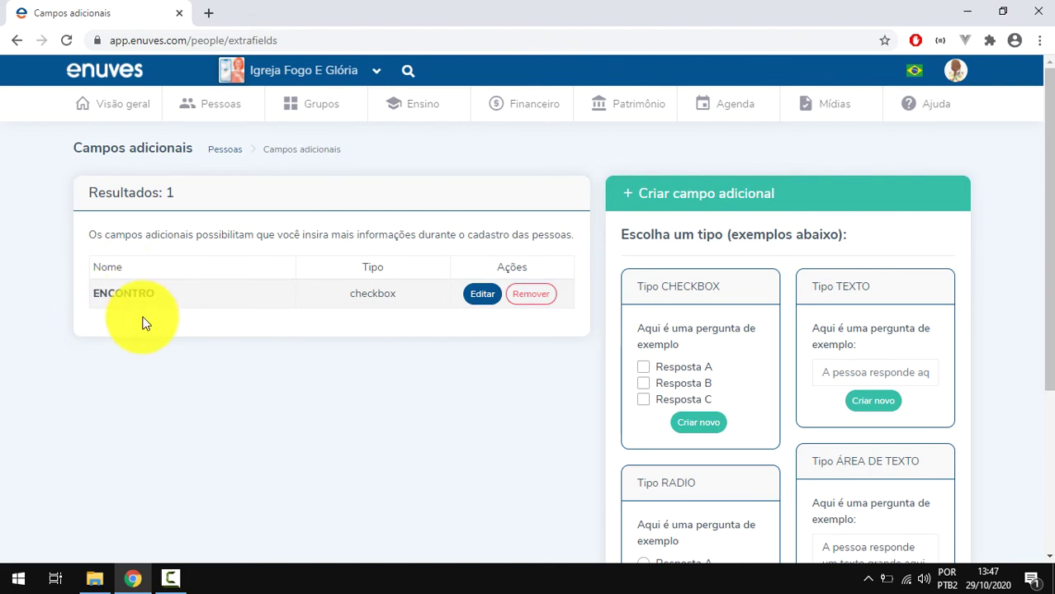
Step: Open the removal confirmation for the ENCONTRO field and dismiss it without removing the field
click(522, 296)
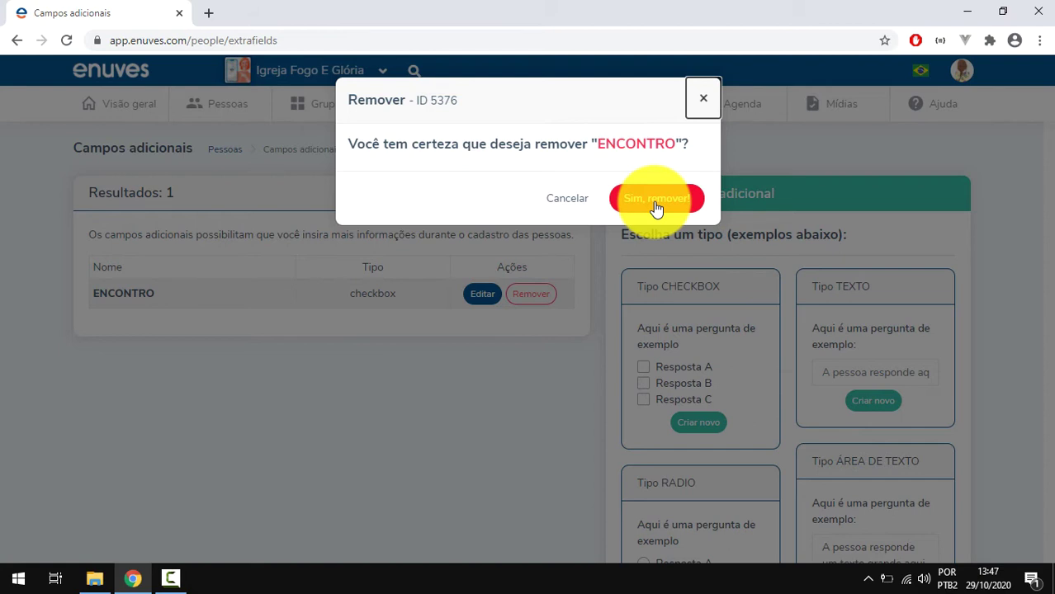
click(701, 110)
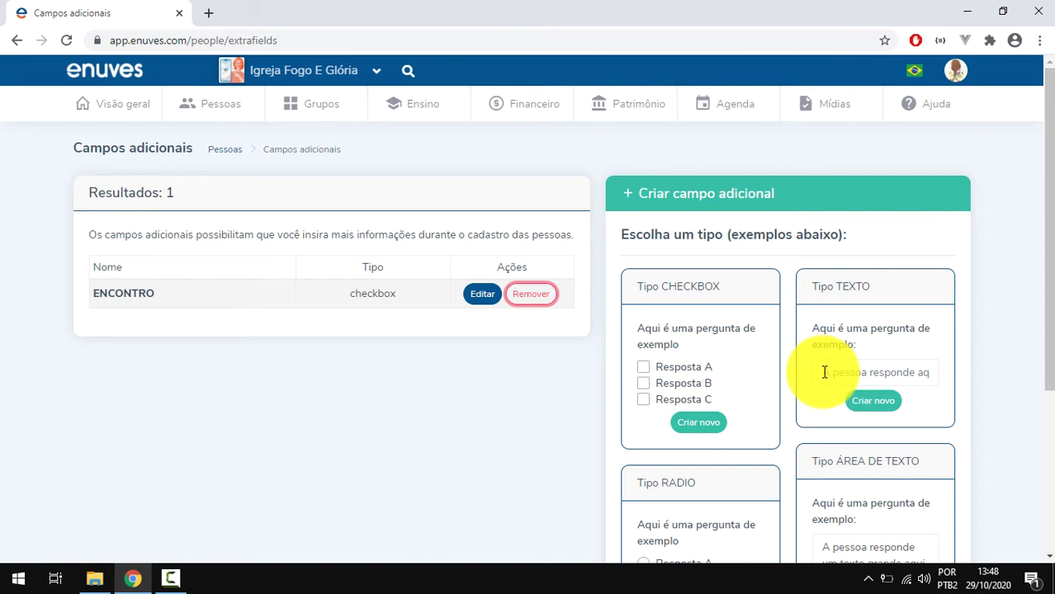
Step: Create a text-type additional field named "Nome da Mãe" and save it
click(875, 406)
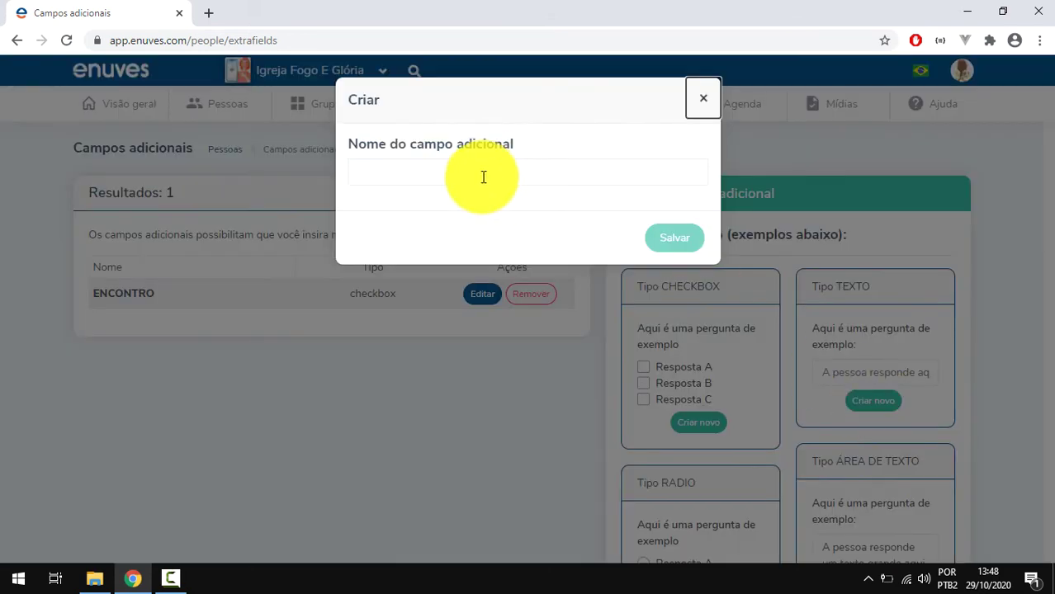
click(483, 177)
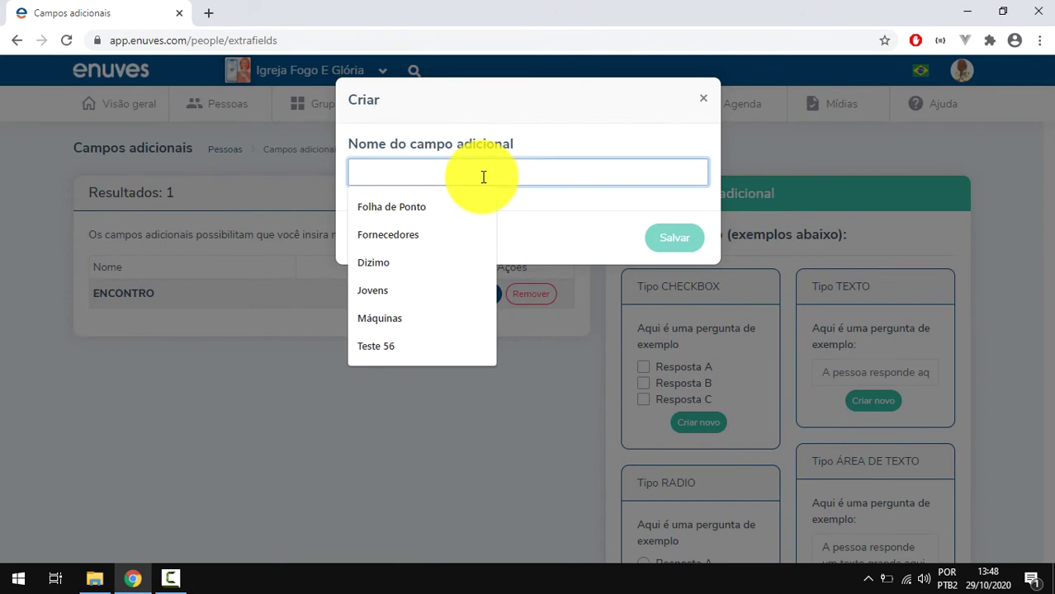
text(Nome )
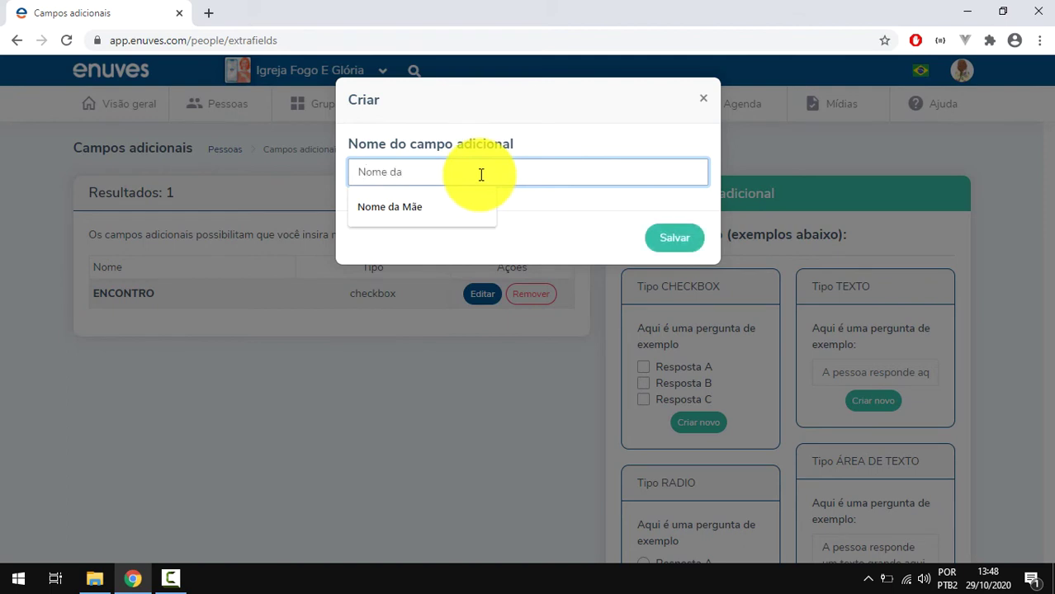
text(da)
click(440, 208)
click(674, 240)
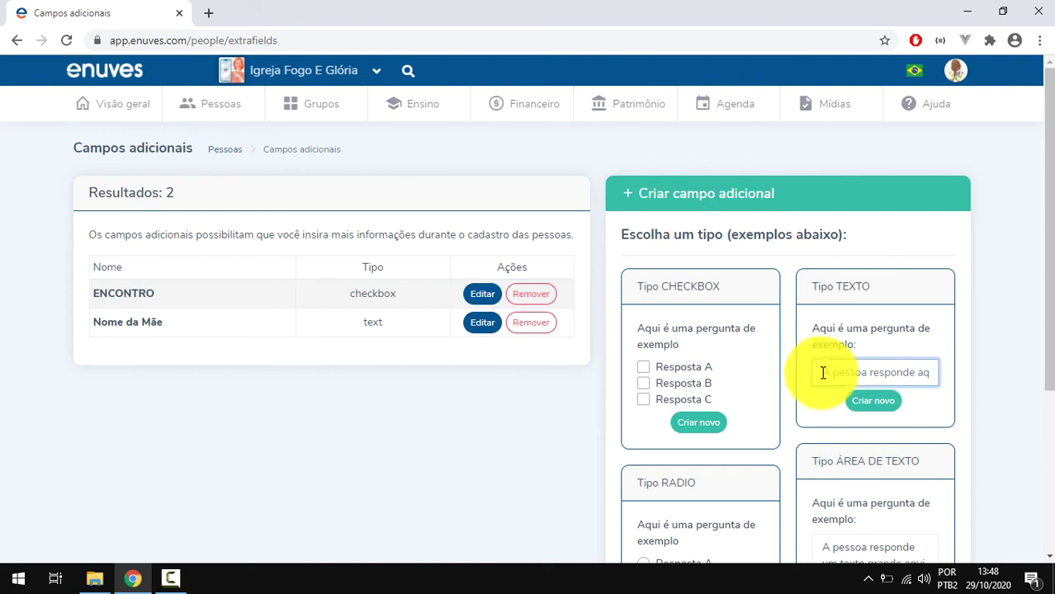
Step: Create another text-type additional field named "Nome do Pai" and save it
click(858, 405)
click(443, 168)
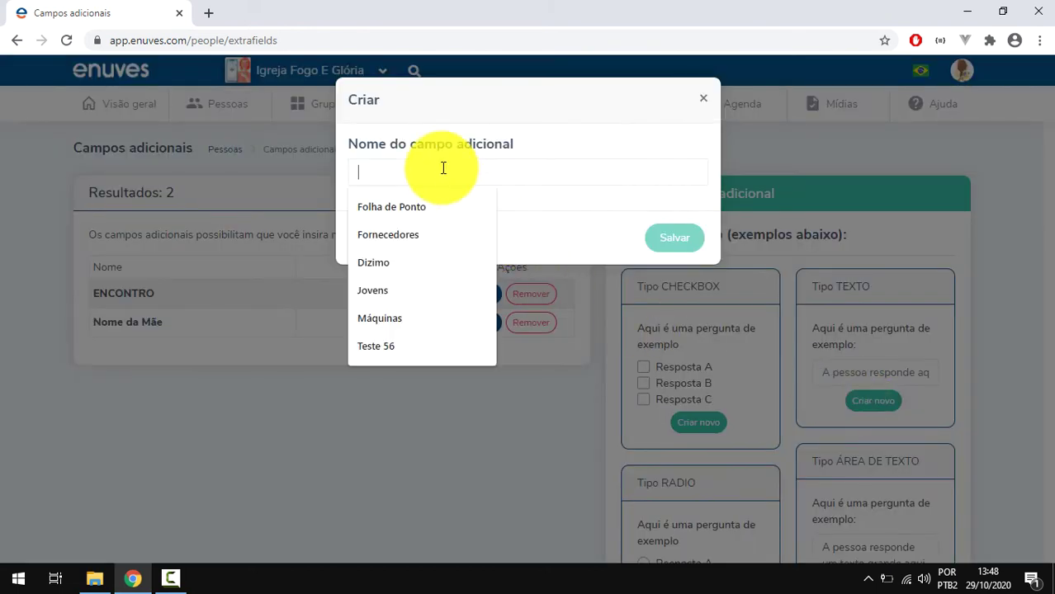
text(Nome)
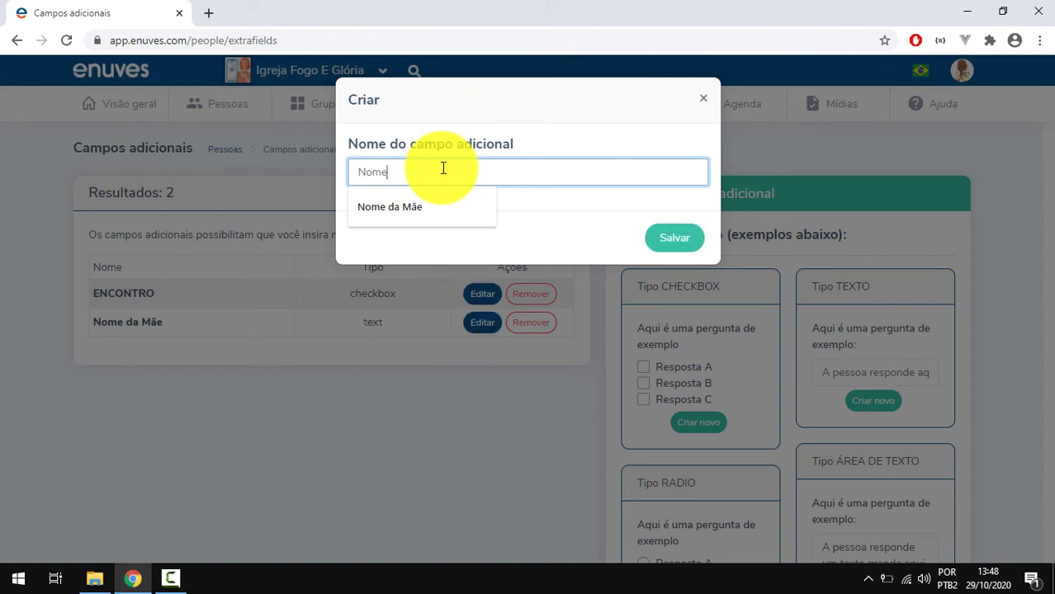
text( do )
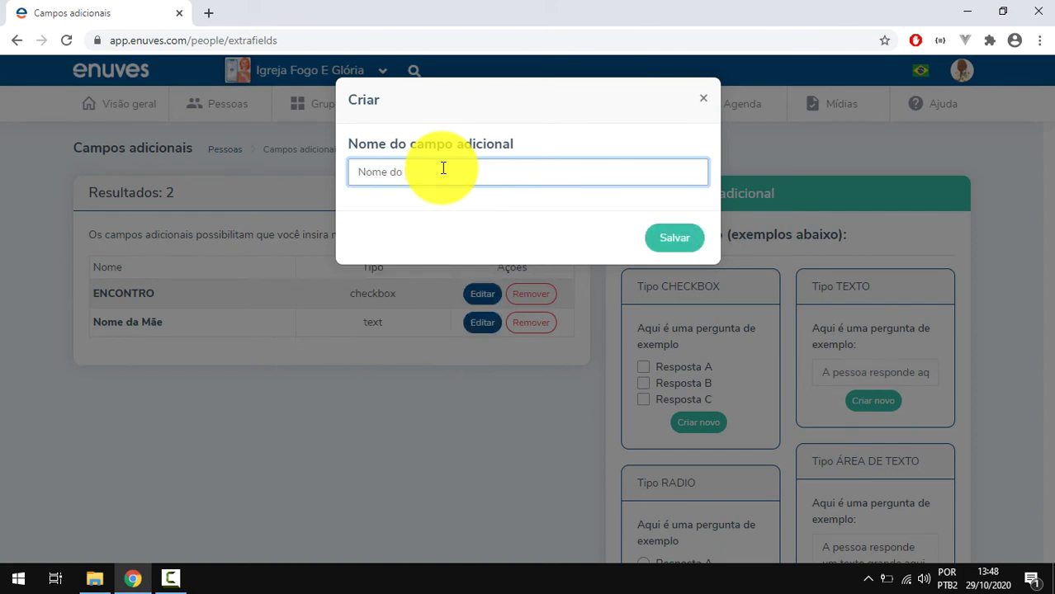
text(Pai)
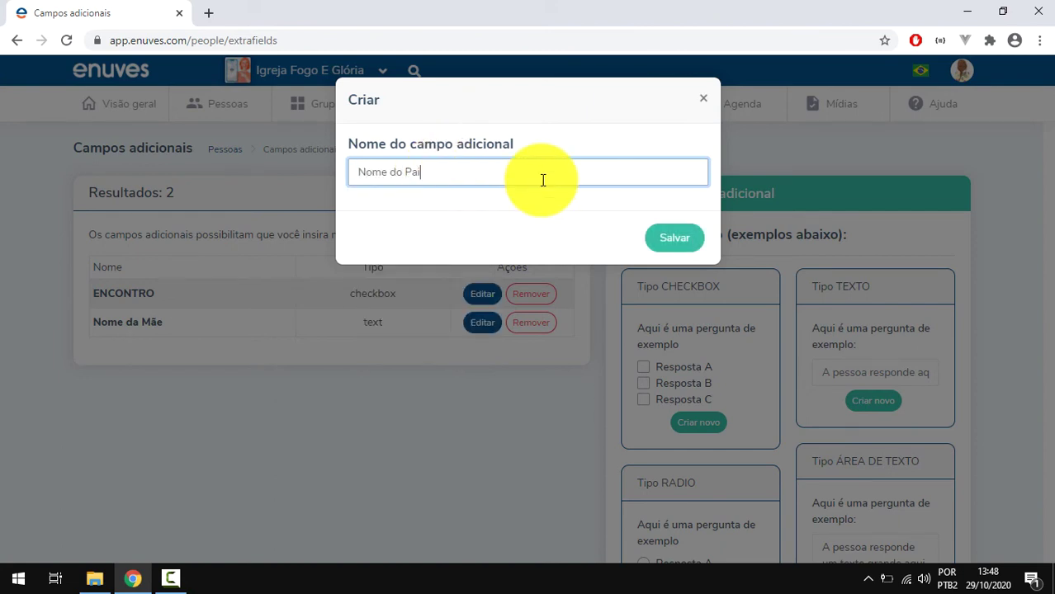
click(681, 239)
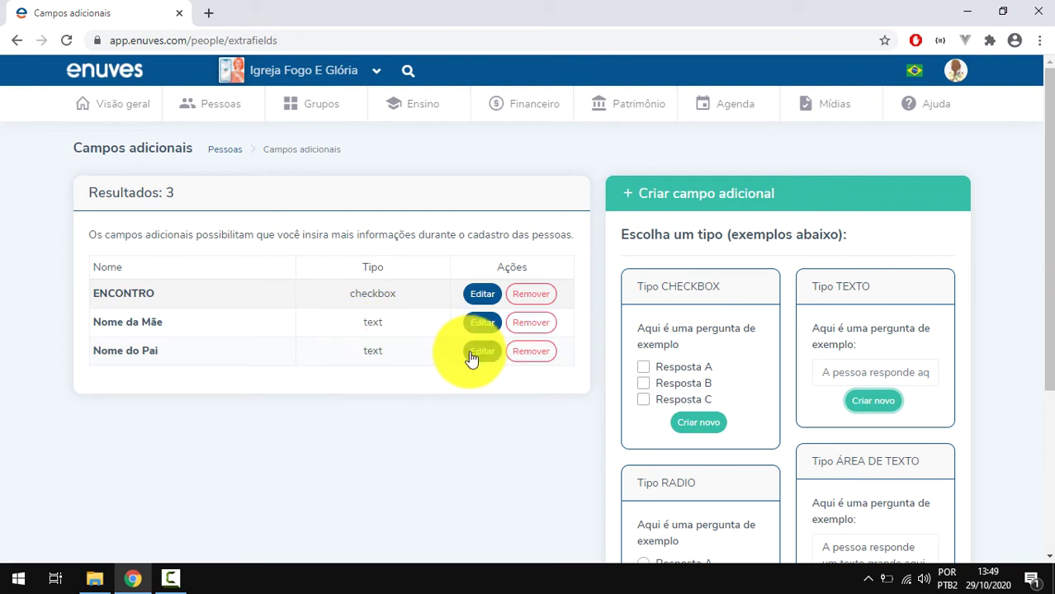
Step: Try out the RADIO type example by selecting its sample answers A to D one after another, up and down the list
scroll(528, 359, down, 3)
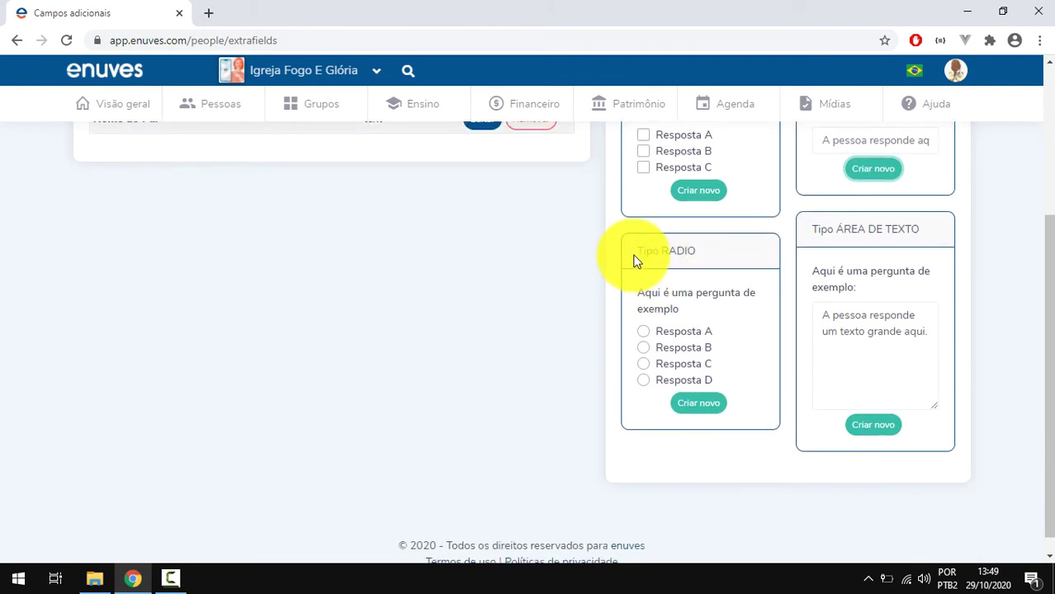
click(643, 331)
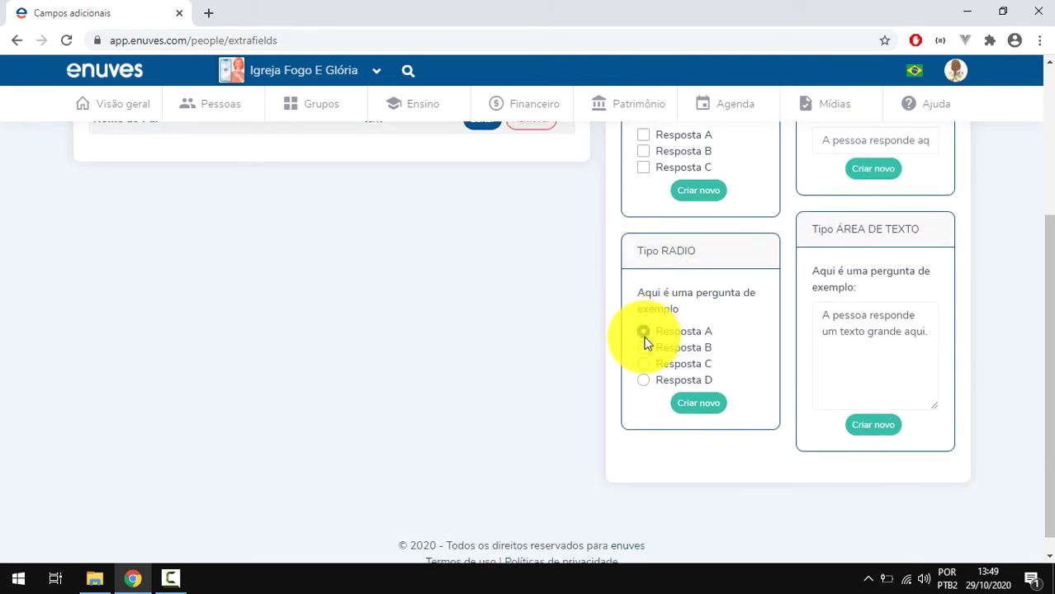
click(643, 348)
click(644, 364)
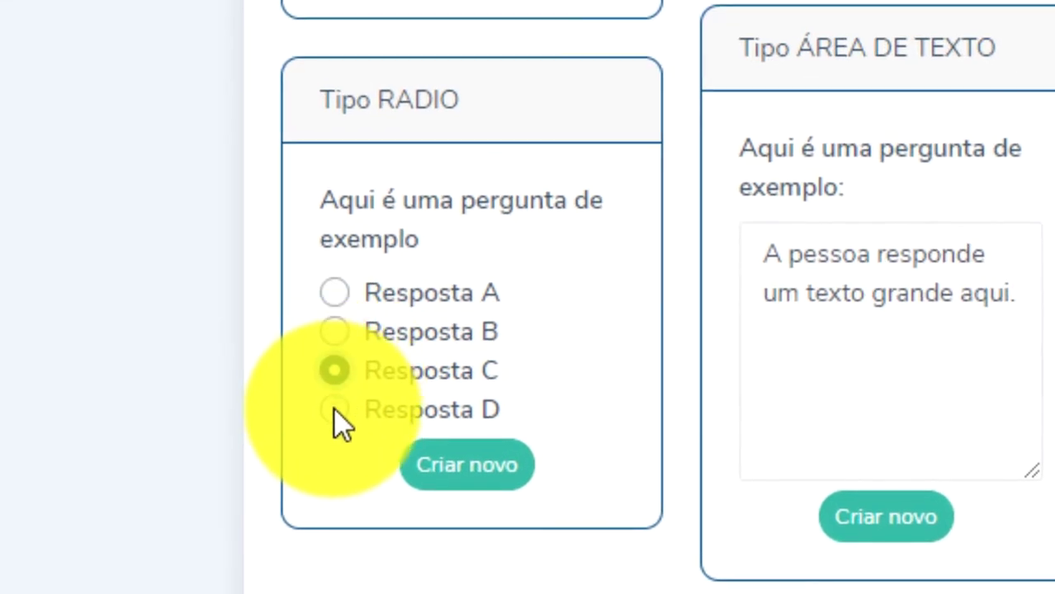
click(643, 379)
click(335, 370)
click(334, 332)
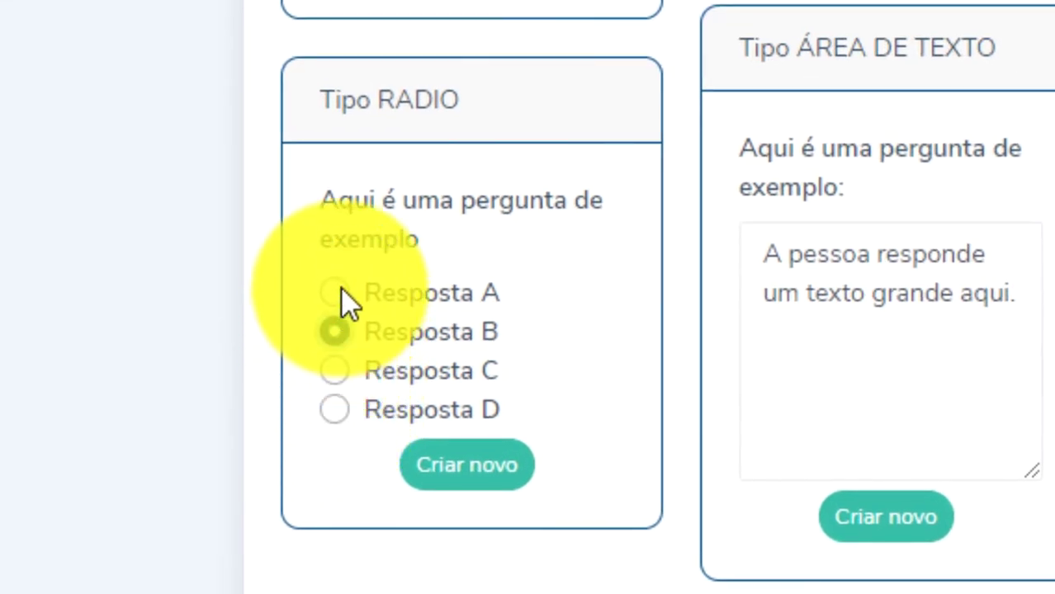
click(335, 293)
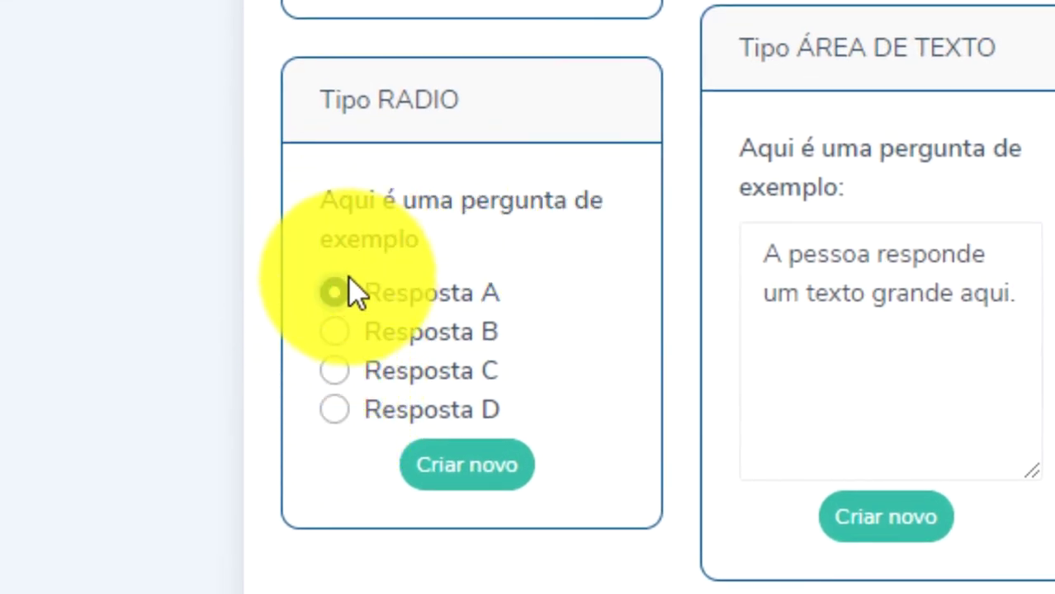
click(338, 334)
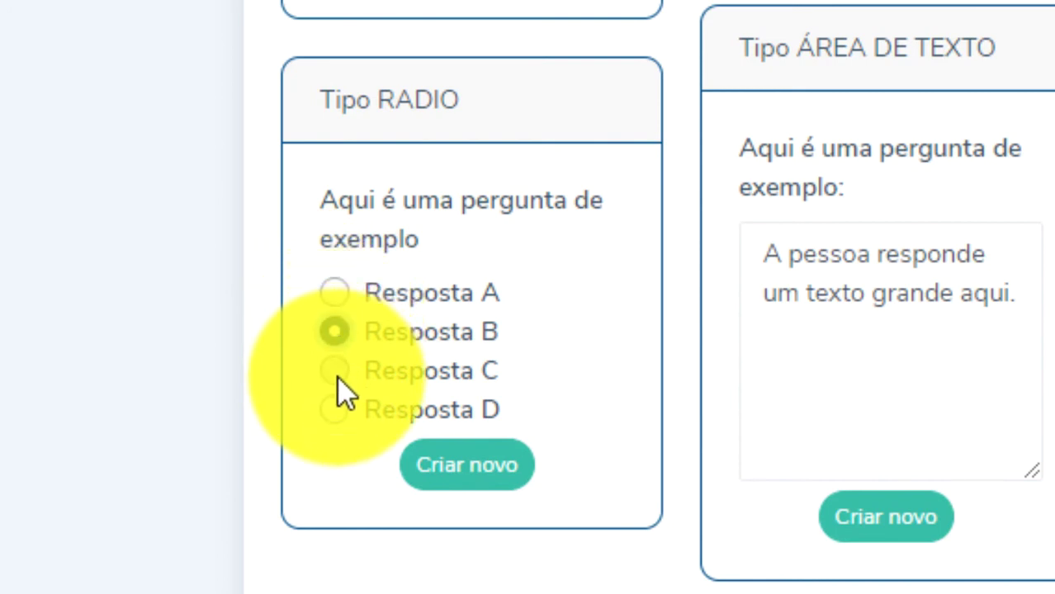
click(339, 373)
click(336, 410)
click(336, 371)
click(337, 333)
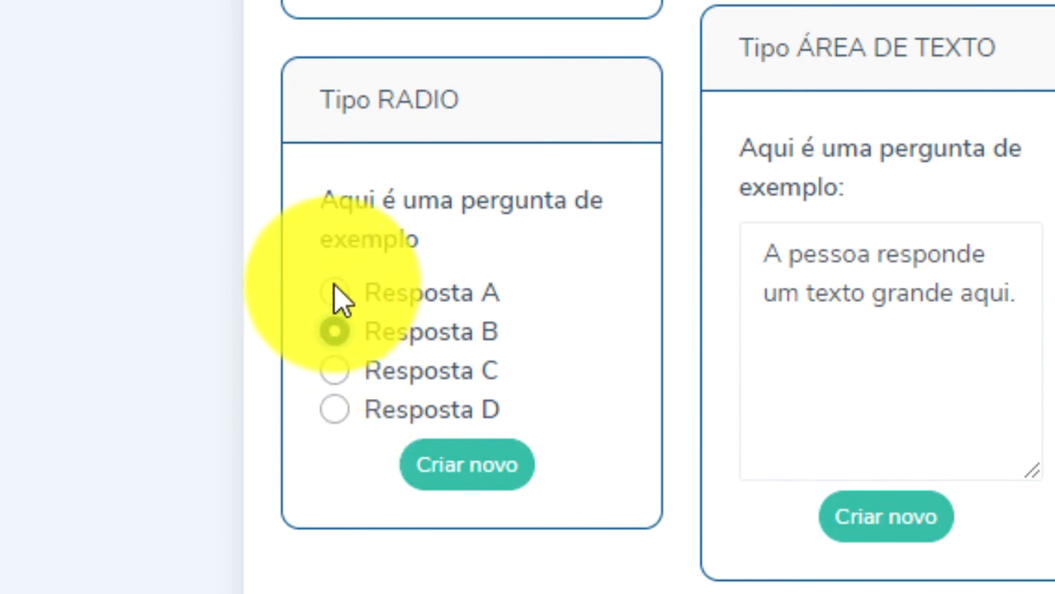
click(337, 294)
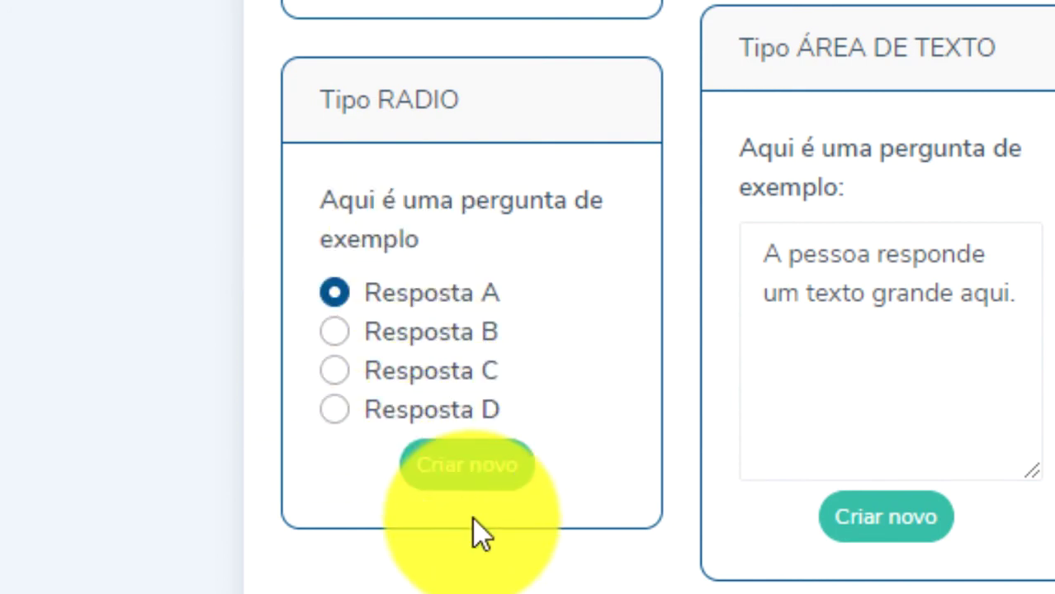
Step: Start a new RADIO type additional field and name it "BATIZADO EM NOSSA IGREJA"
click(470, 469)
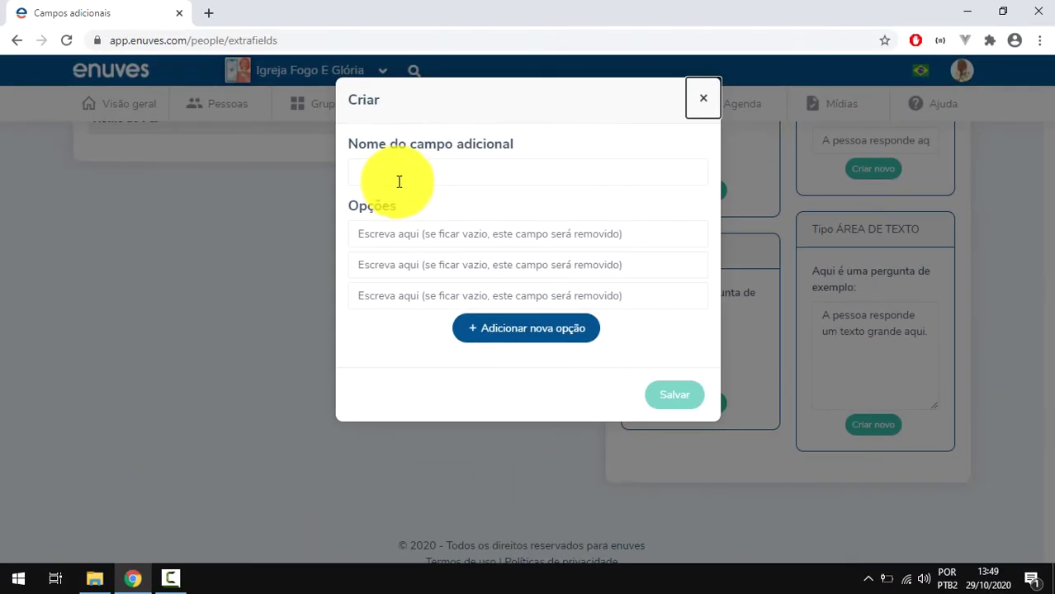
click(400, 175)
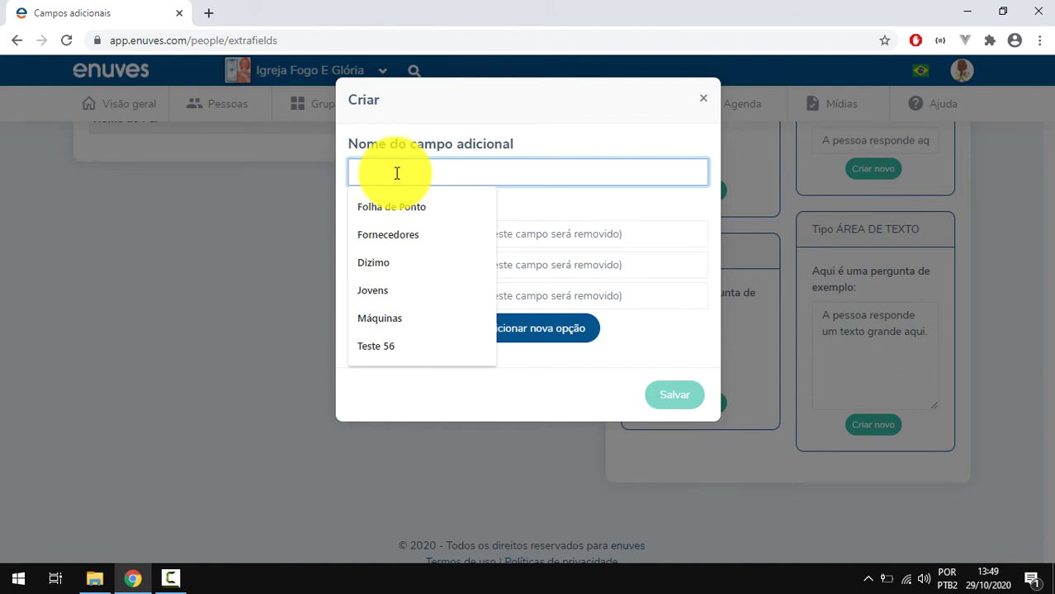
text(BATIZADO EM NOSSA IGREJA)
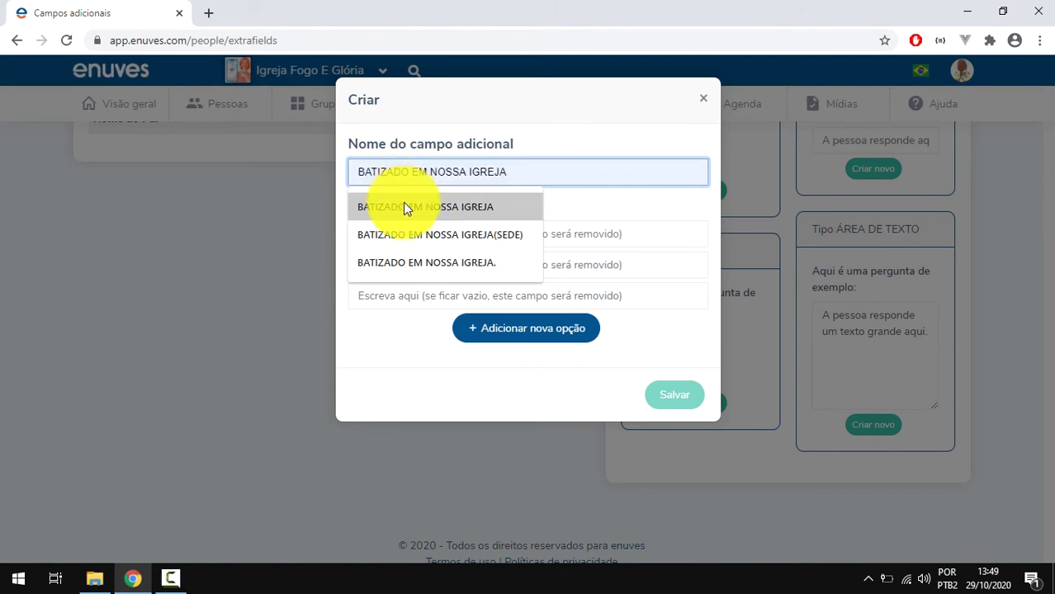
click(403, 205)
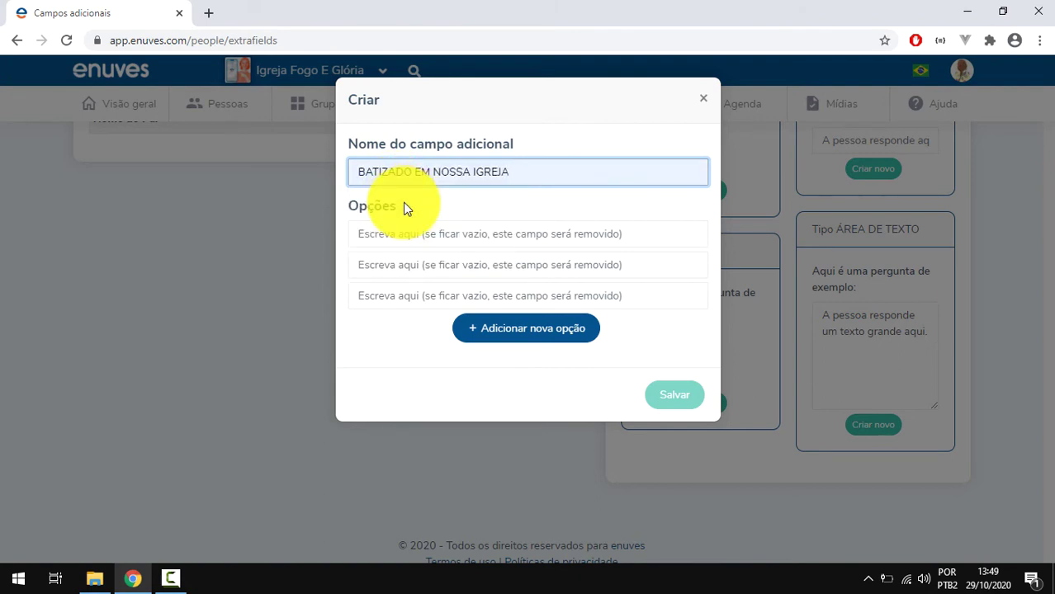
Step: Enter "Sim", "Não" and "Outra" as the three options of the new radio field
click(378, 238)
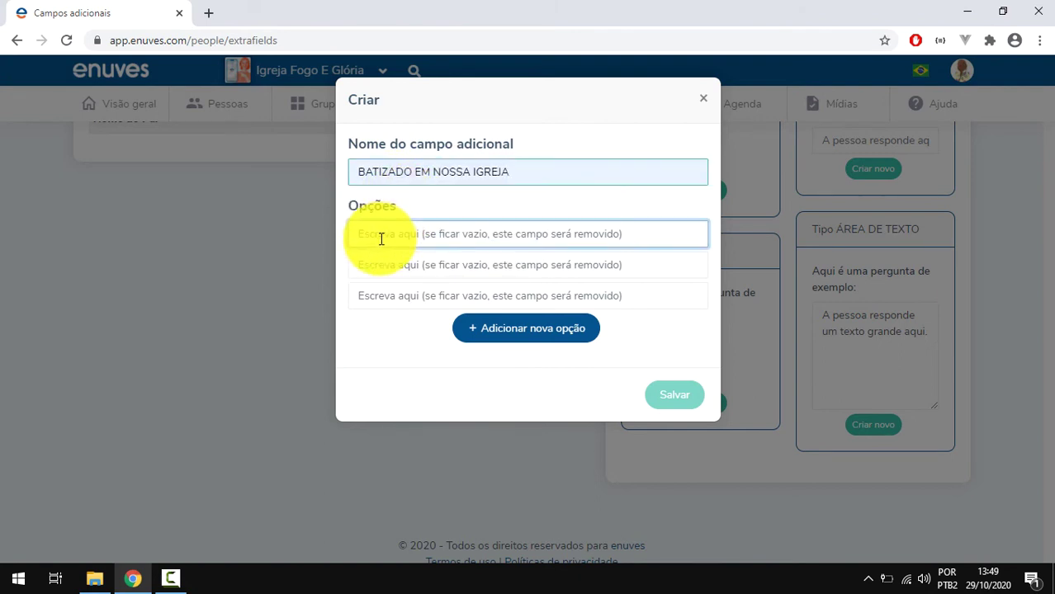
text(Sim)
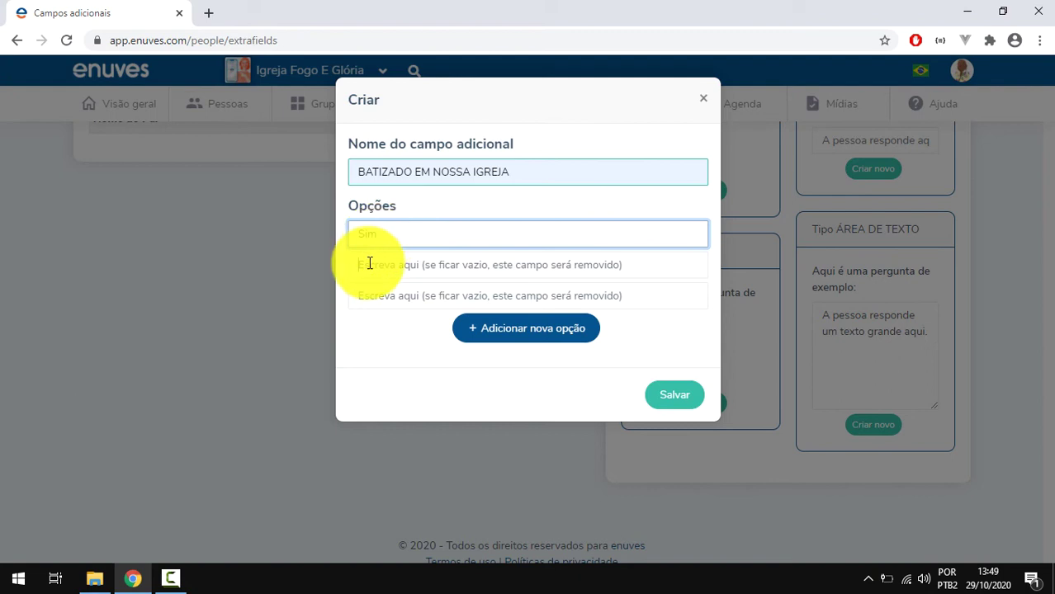
click(367, 264)
text(Não)
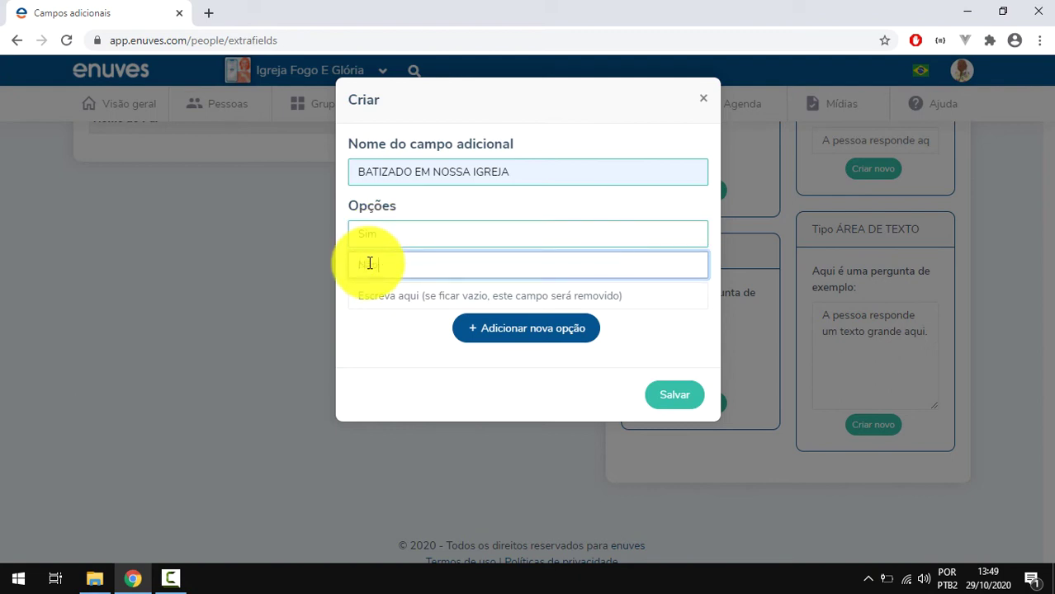
click(451, 299)
text(Ou)
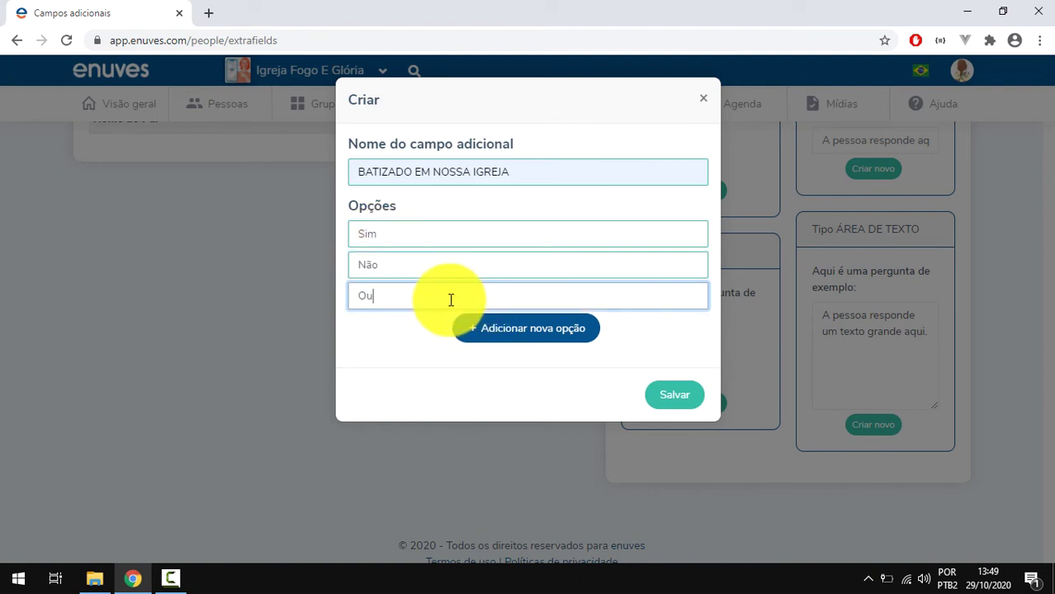
text(tra)
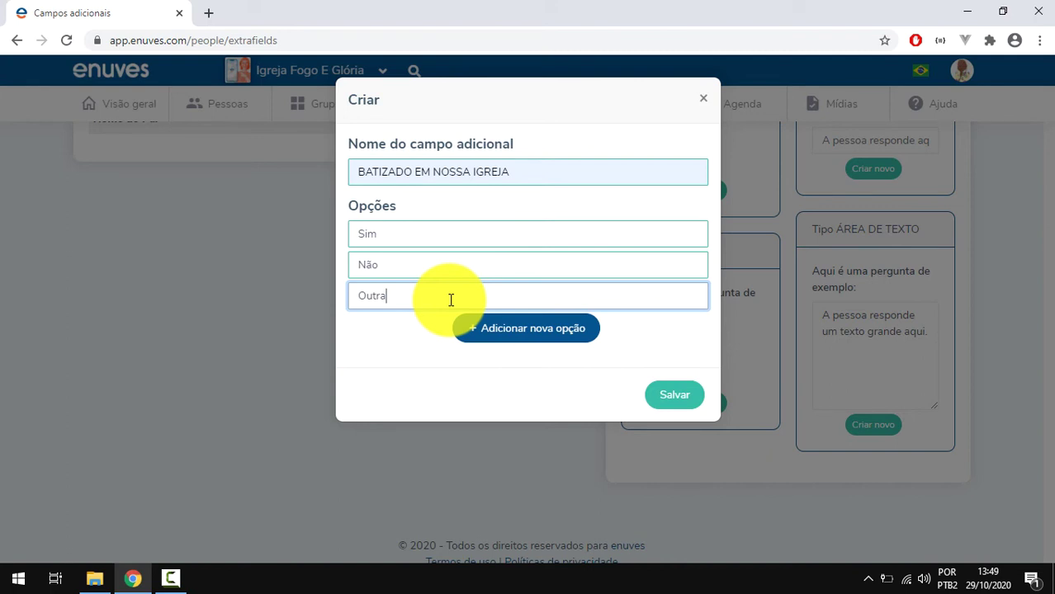
Step: Add two more option rows, leave them blank, and save the BATIZADO EM NOSSA IGREJA field
click(530, 331)
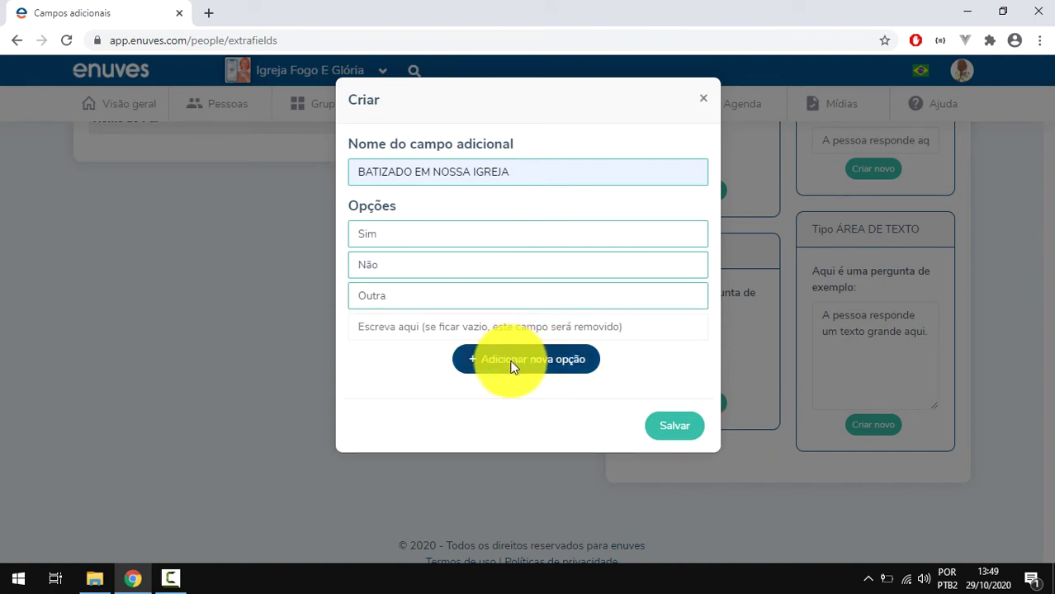
click(512, 363)
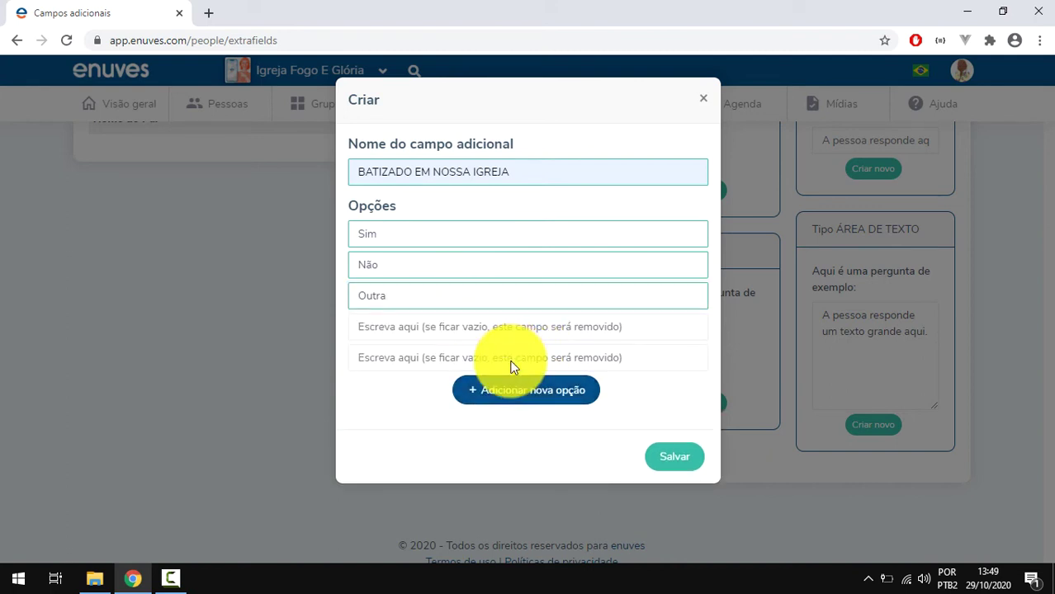
click(675, 459)
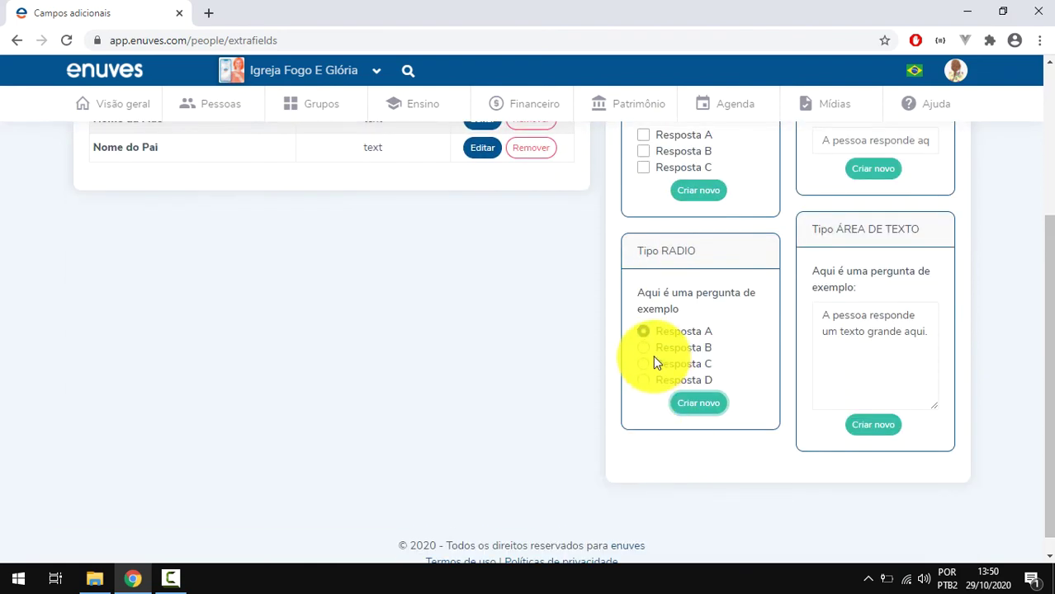
Step: Compare the RADIO and CHECKBOX type examples by selecting radio answers, then ticking and clearing the checkbox answers
click(644, 350)
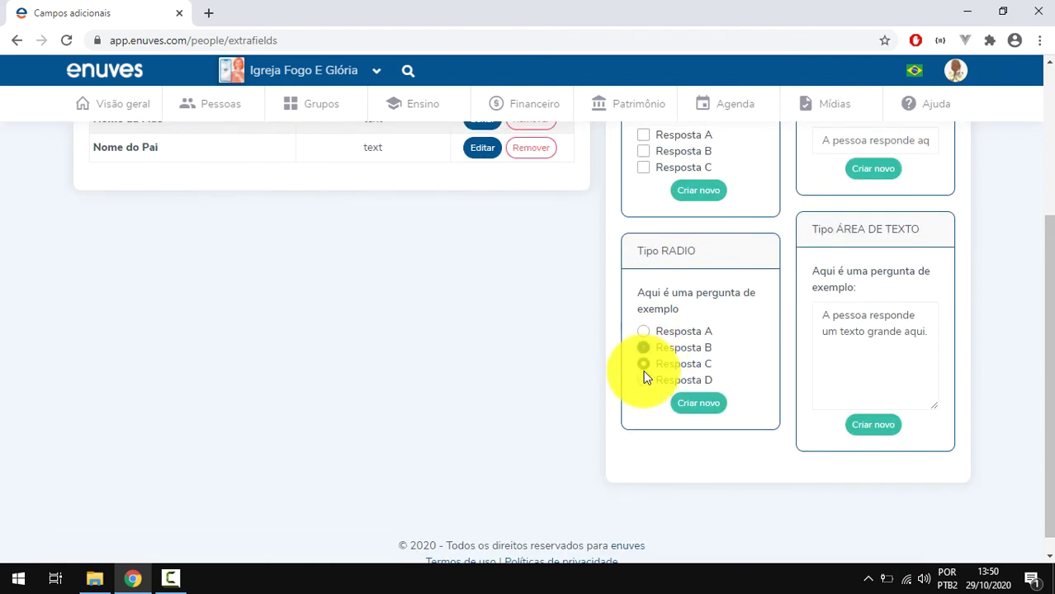
scroll(644, 377, up, 3)
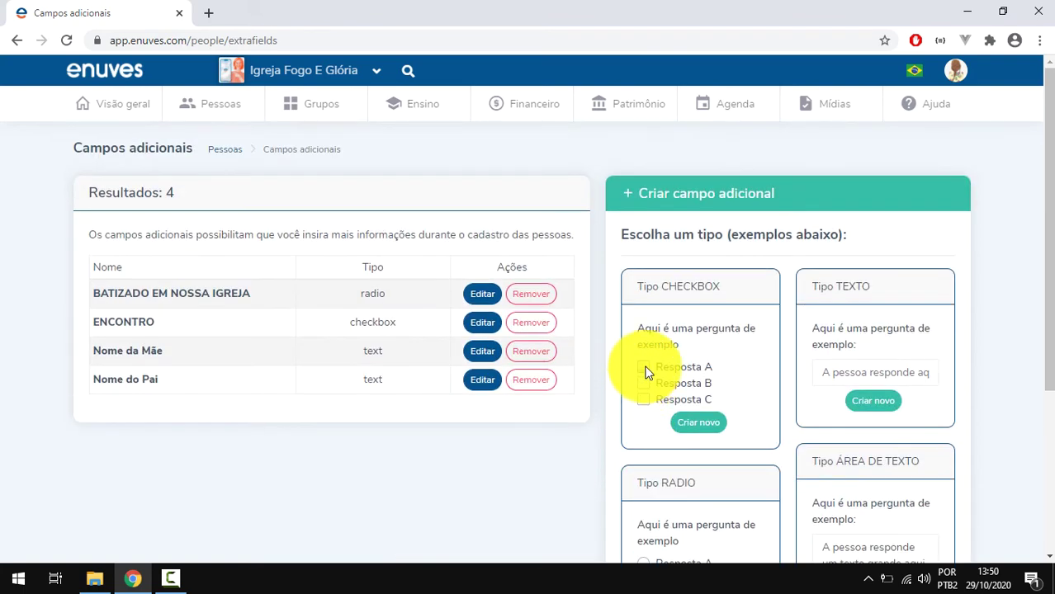
click(644, 368)
click(644, 383)
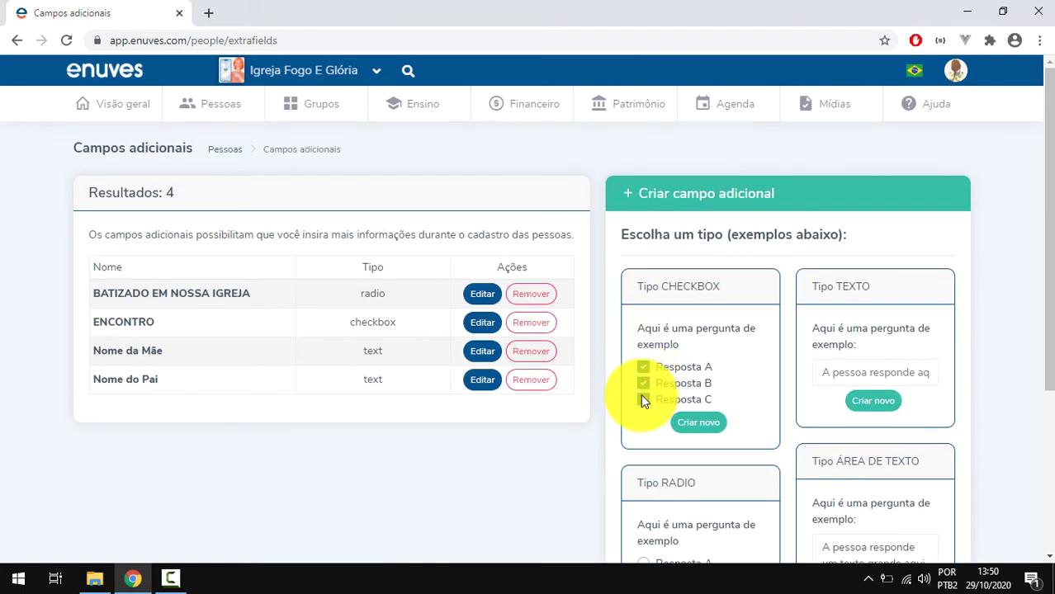
click(643, 384)
click(643, 368)
scroll(644, 421, down, 2)
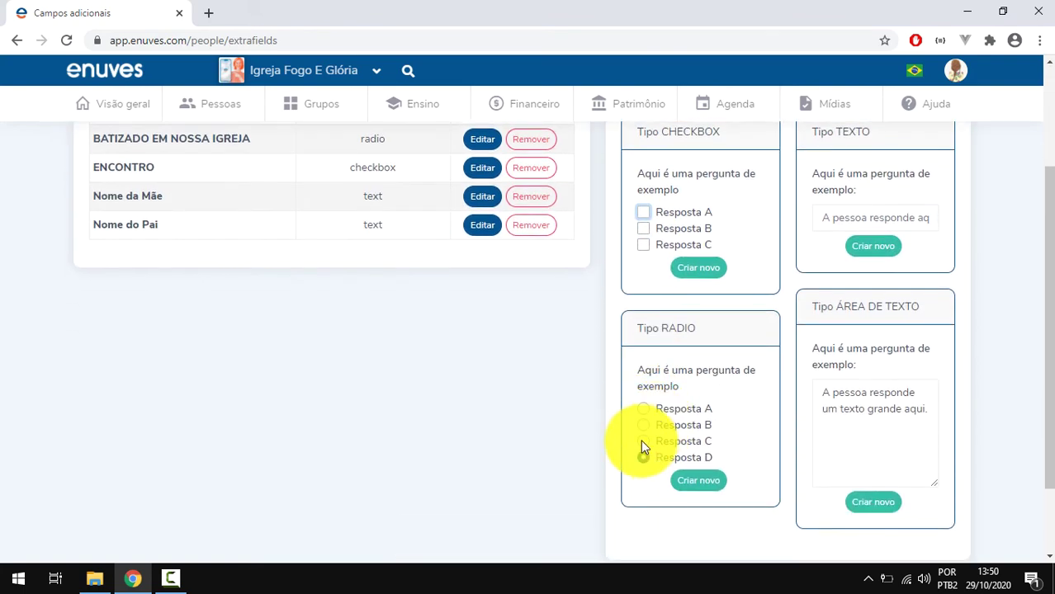
Step: Select Resposta C, B and A one after another in the RADIO type example
click(643, 441)
click(643, 424)
click(643, 409)
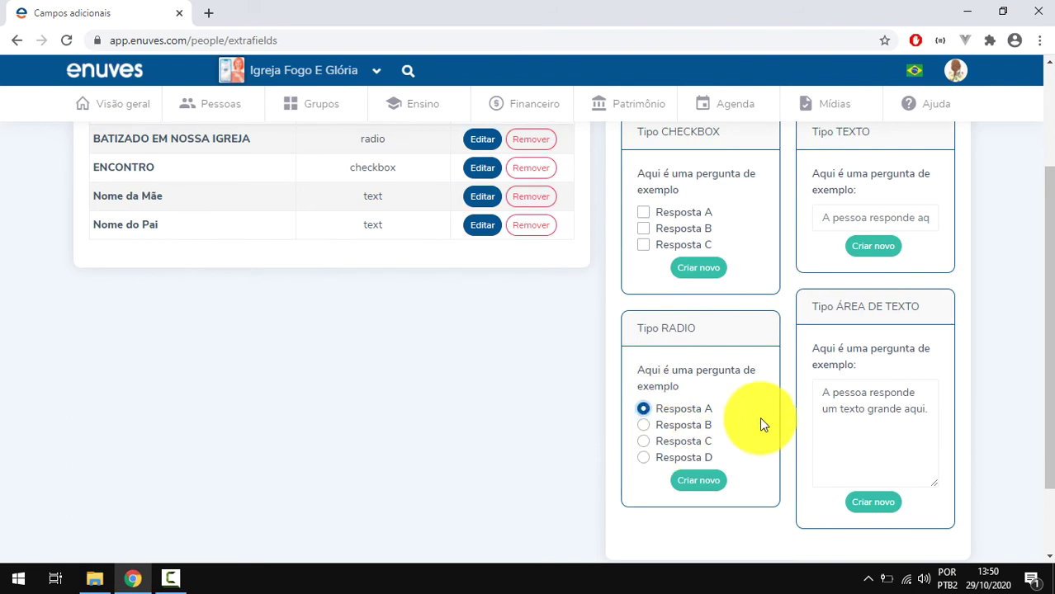
Step: Compare the answer boxes of the ÁREA DE TEXTO and TEXTO type examples
drag(815, 309, 923, 301)
click(829, 306)
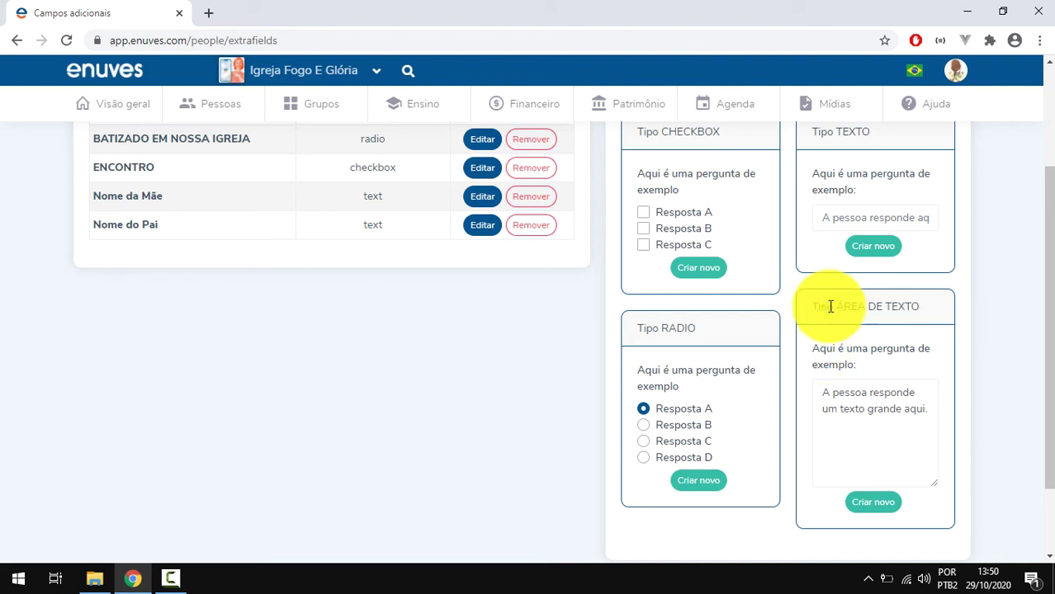
scroll(819, 346, up, 1)
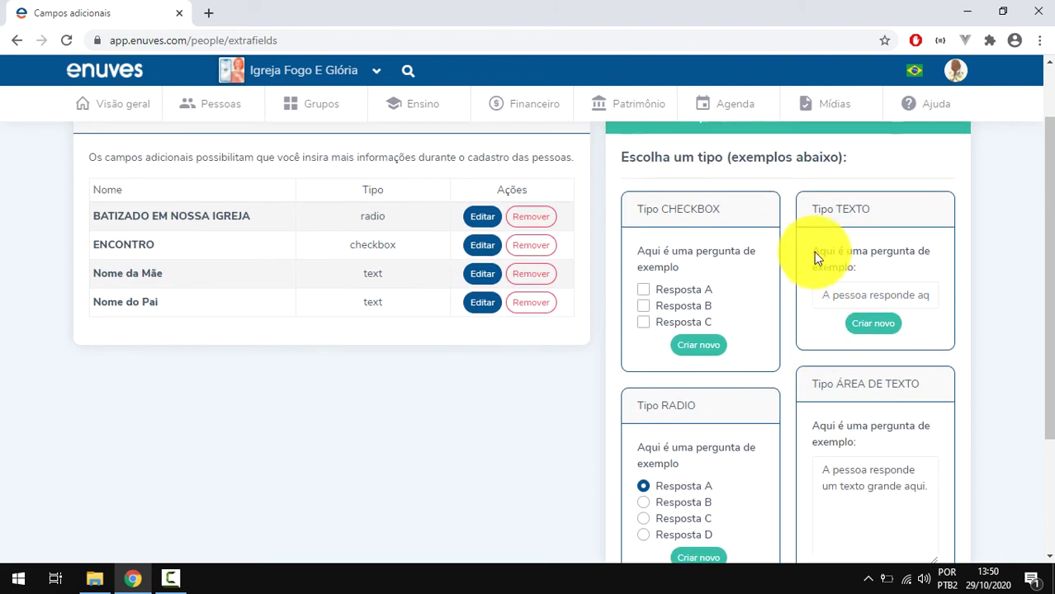
click(847, 299)
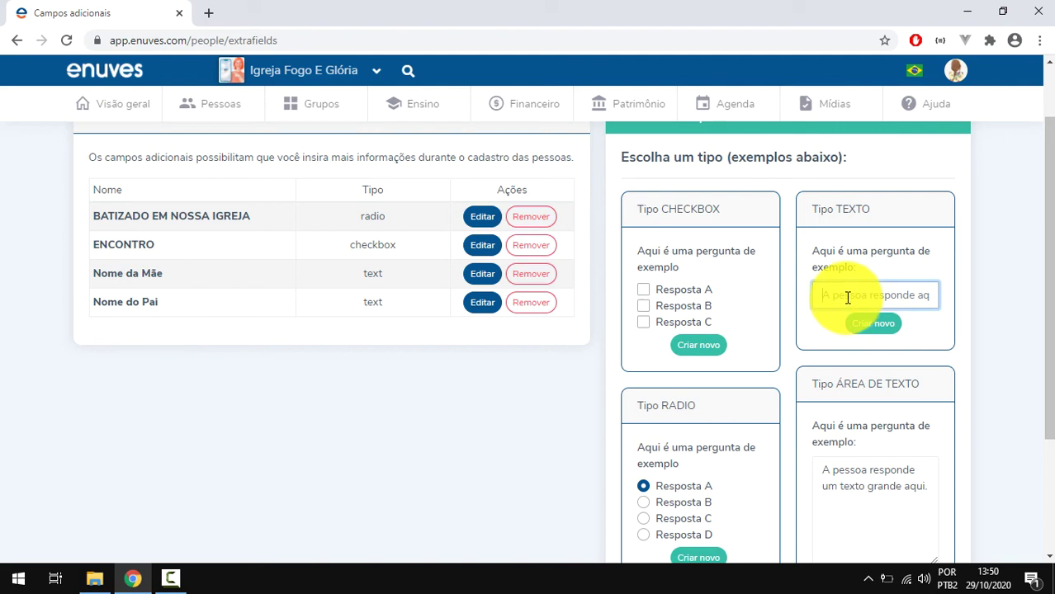
scroll(847, 298, down, 1)
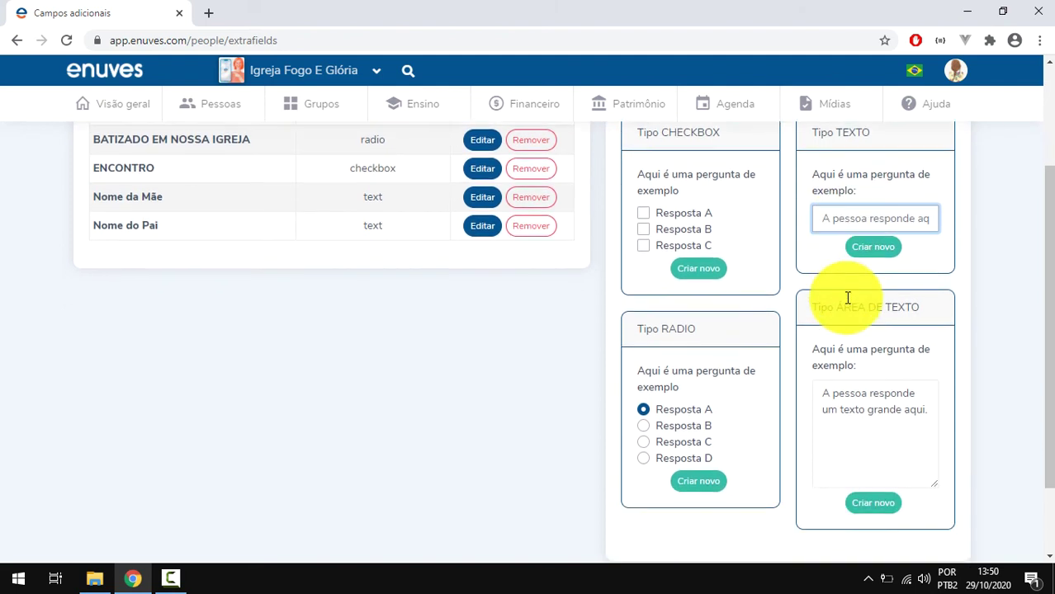
click(830, 387)
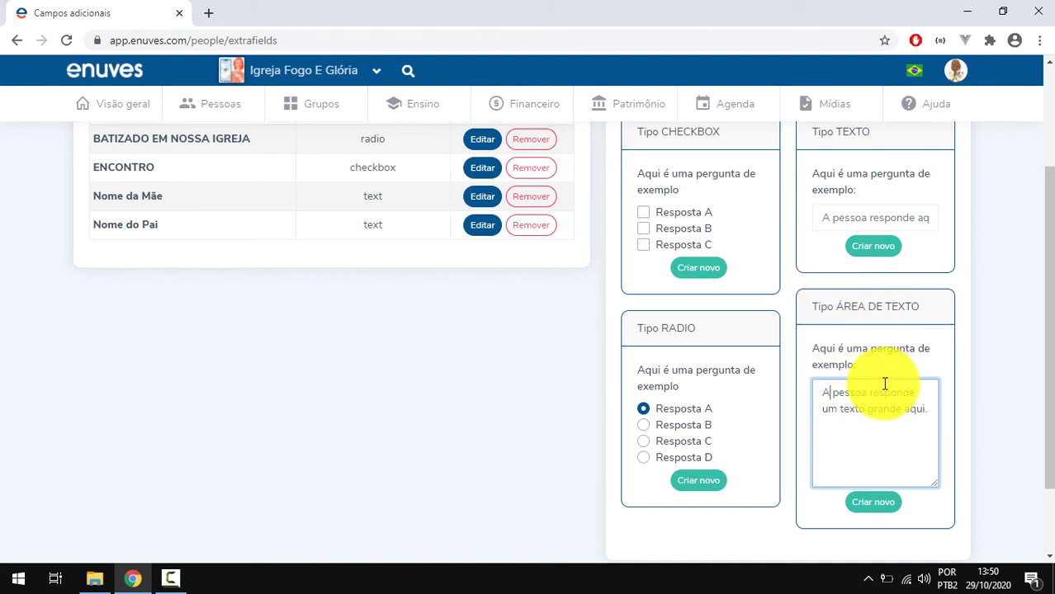
Step: Create a new ÁREA DE TEXTO type additional field named "Frase Pessoal" and save it
click(873, 505)
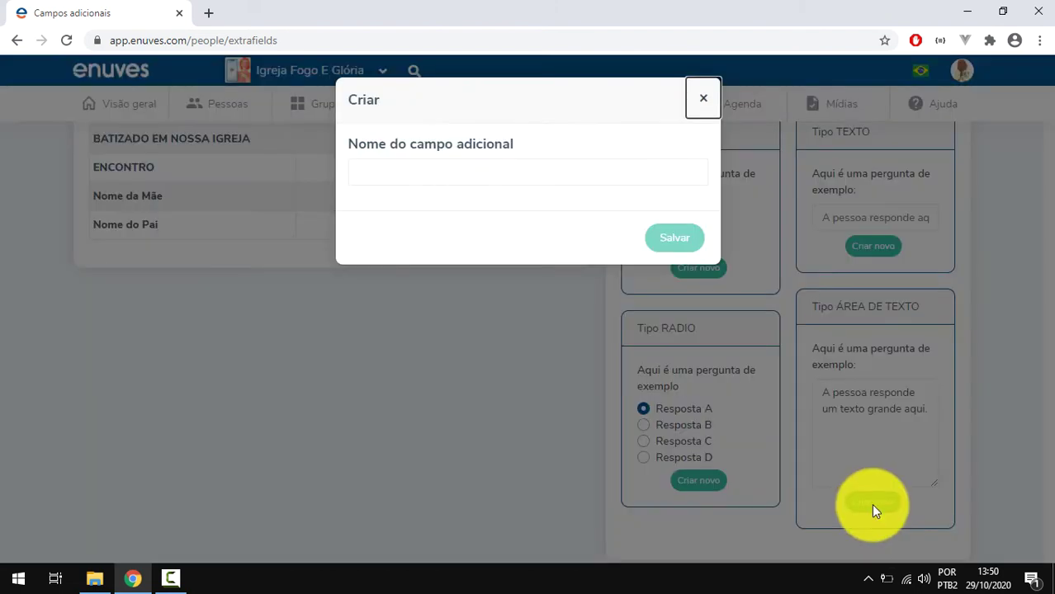
click(422, 172)
text(F)
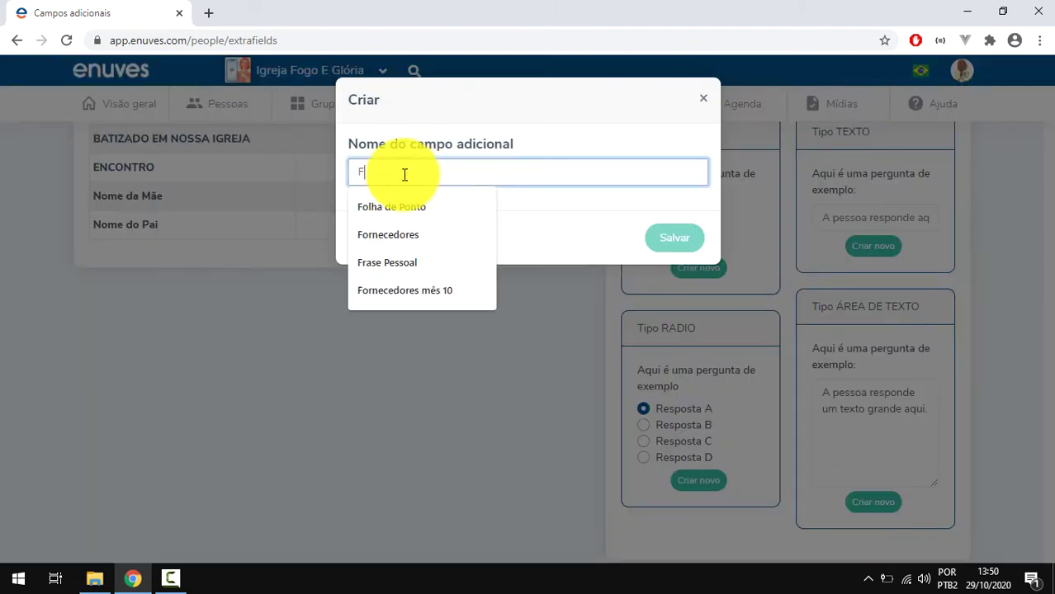
text(rase)
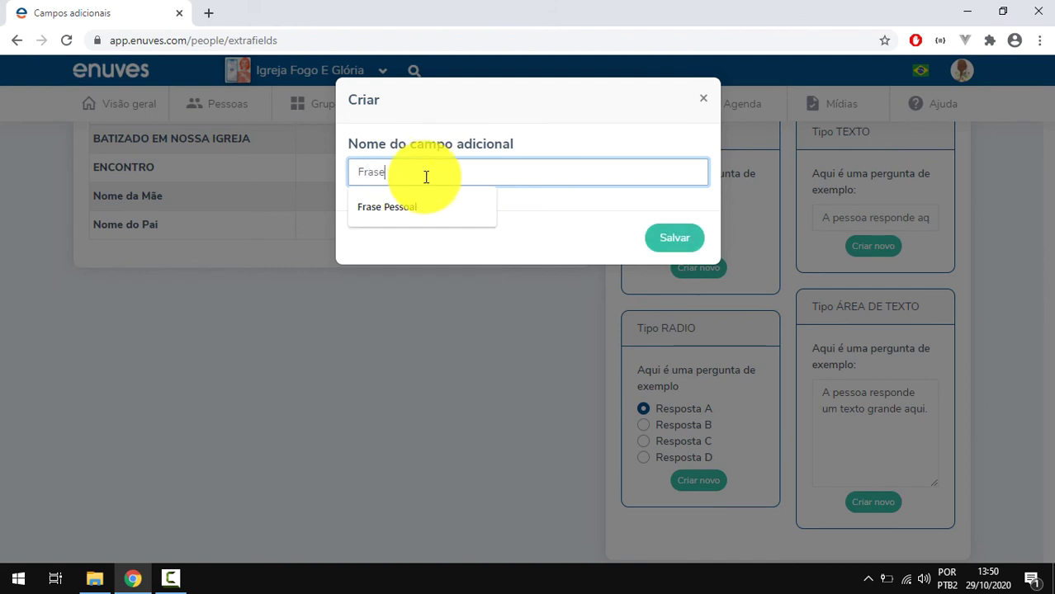
text( P)
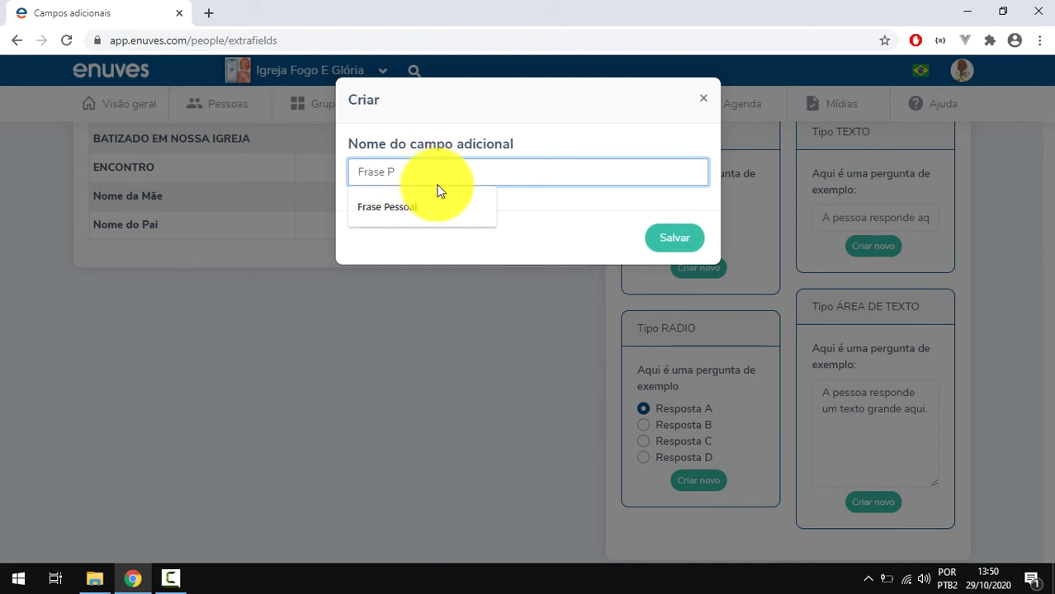
click(412, 204)
click(686, 245)
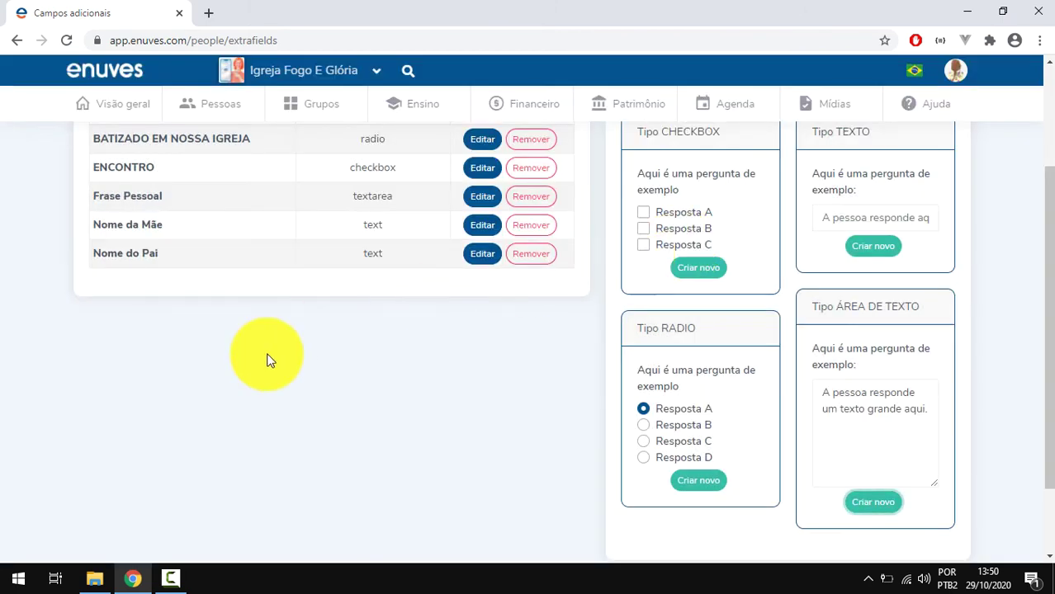
Step: Go to the list of all people and open the first person's record
scroll(266, 361, up, 1)
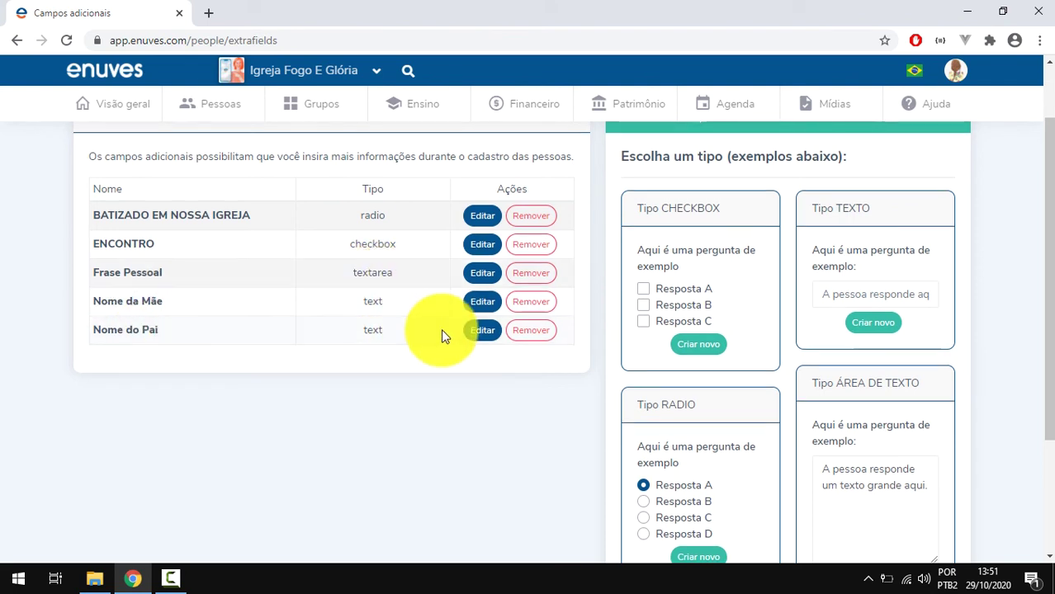
scroll(440, 329, down, 2)
scroll(441, 328, up, 3)
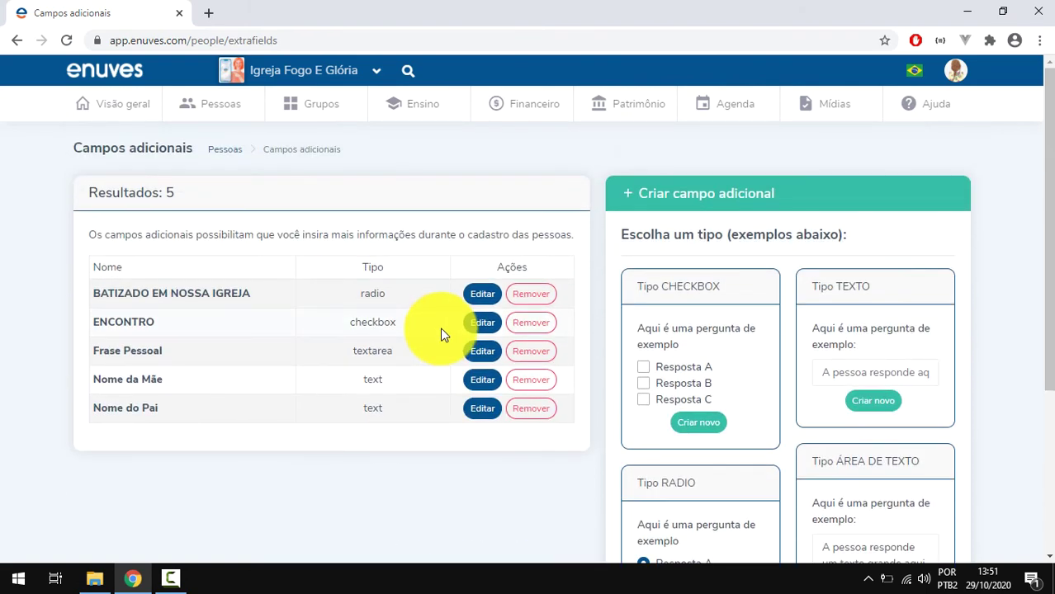
click(224, 101)
click(242, 145)
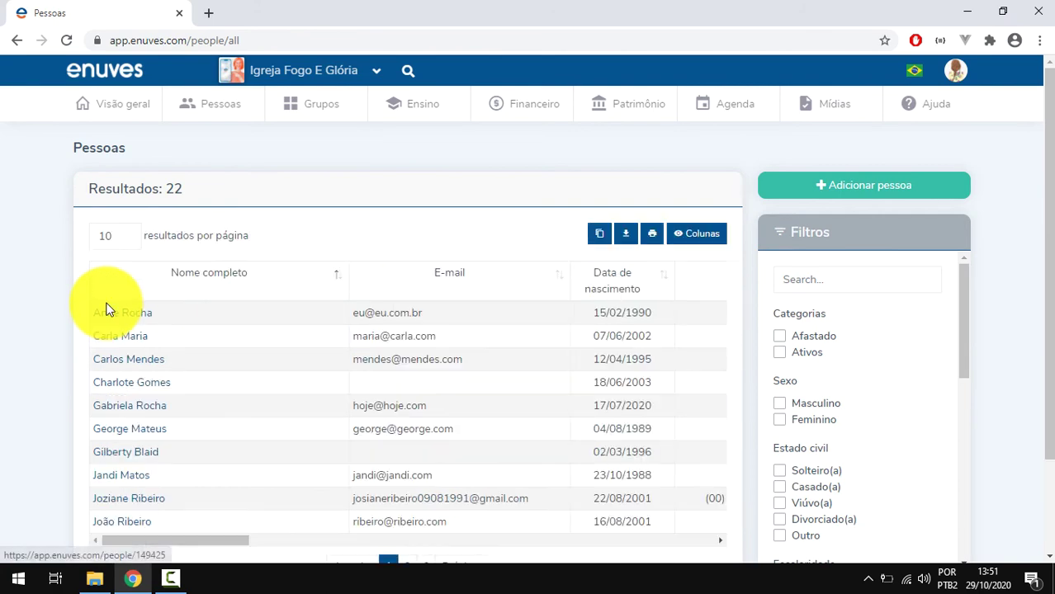
click(107, 307)
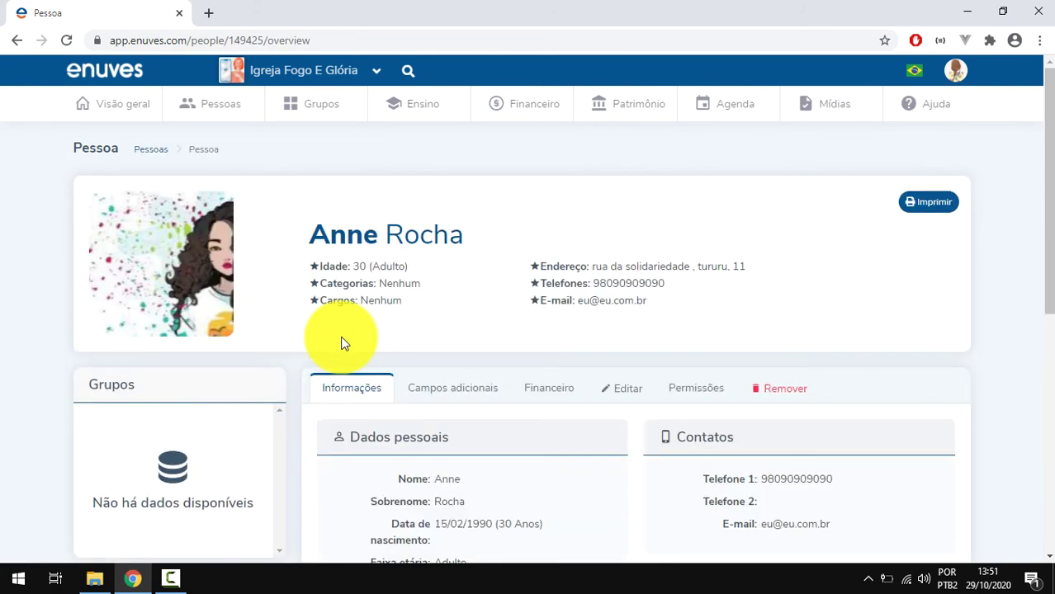
Step: Look through the person's information and examine the additional fields shown on the record
scroll(365, 346, down, 6)
scroll(367, 345, up, 6)
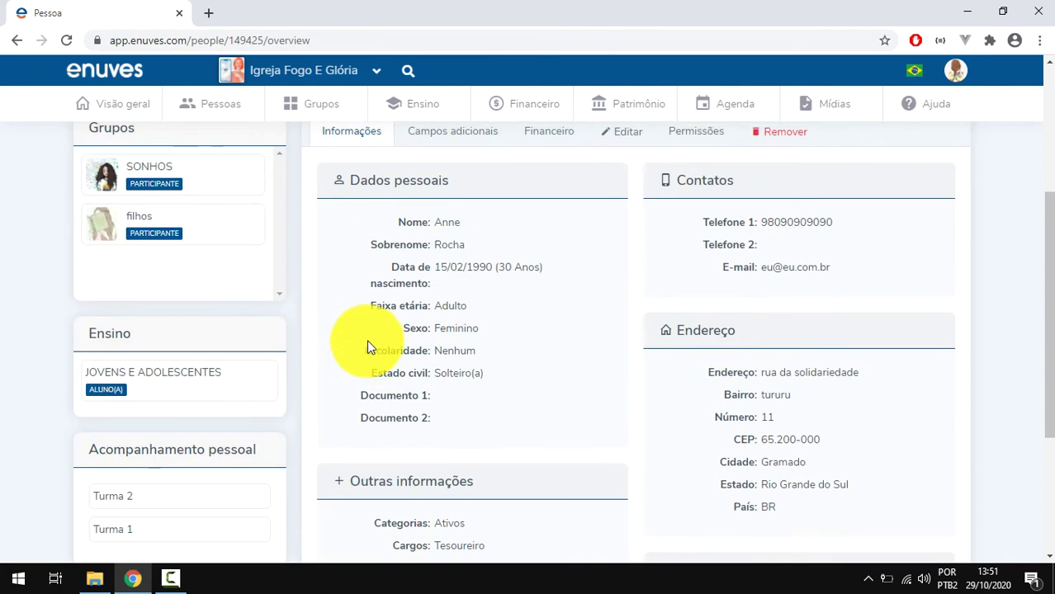
click(443, 371)
scroll(442, 369, down, 2)
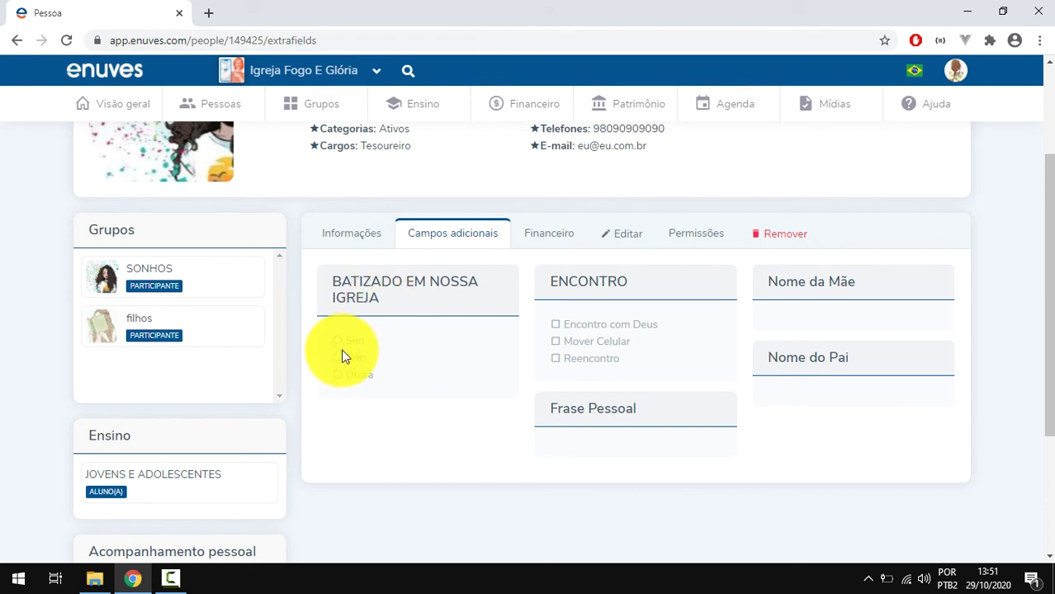
Step: Edit the person's additional fields: answer BATIZADO EM NOSSA IGREJA with "Sim" and tick Encontro com Deus, Mover Celular and Reencontro under ENCONTRO
click(622, 235)
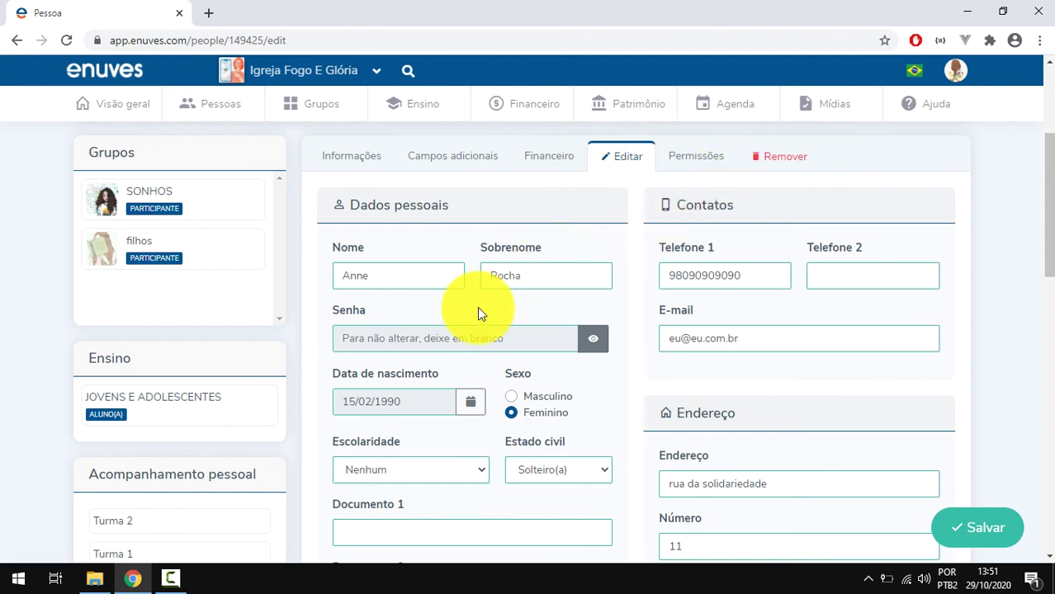
scroll(348, 279, down, 7)
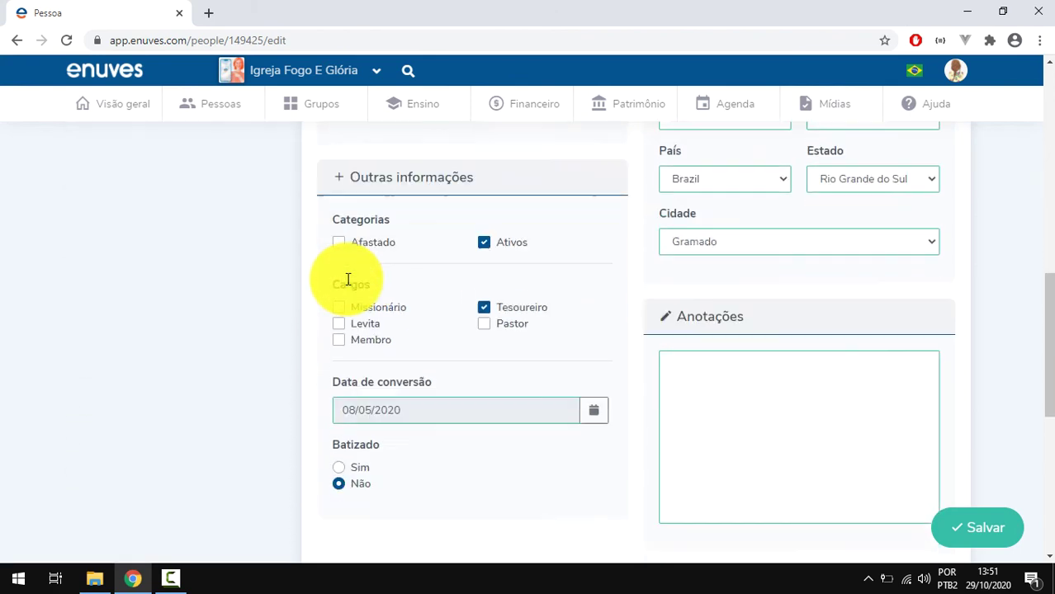
scroll(347, 279, down, 4)
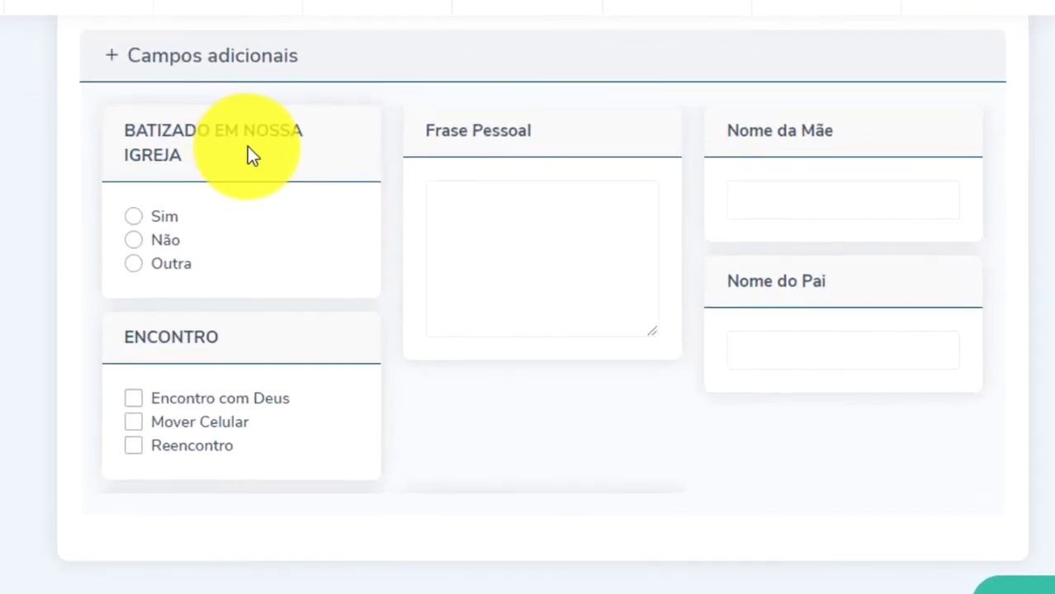
click(132, 215)
click(135, 244)
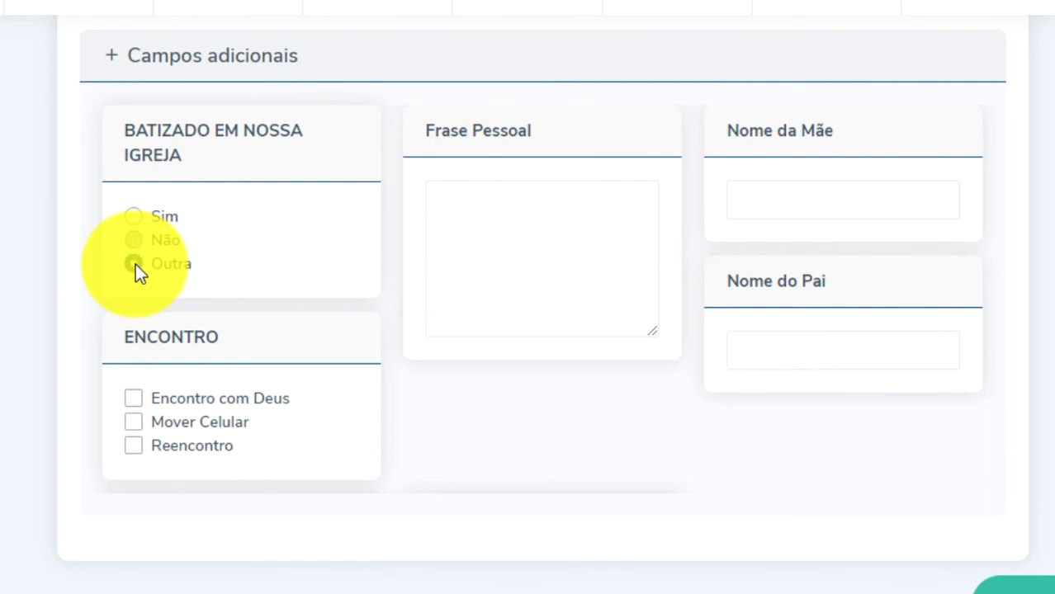
click(133, 217)
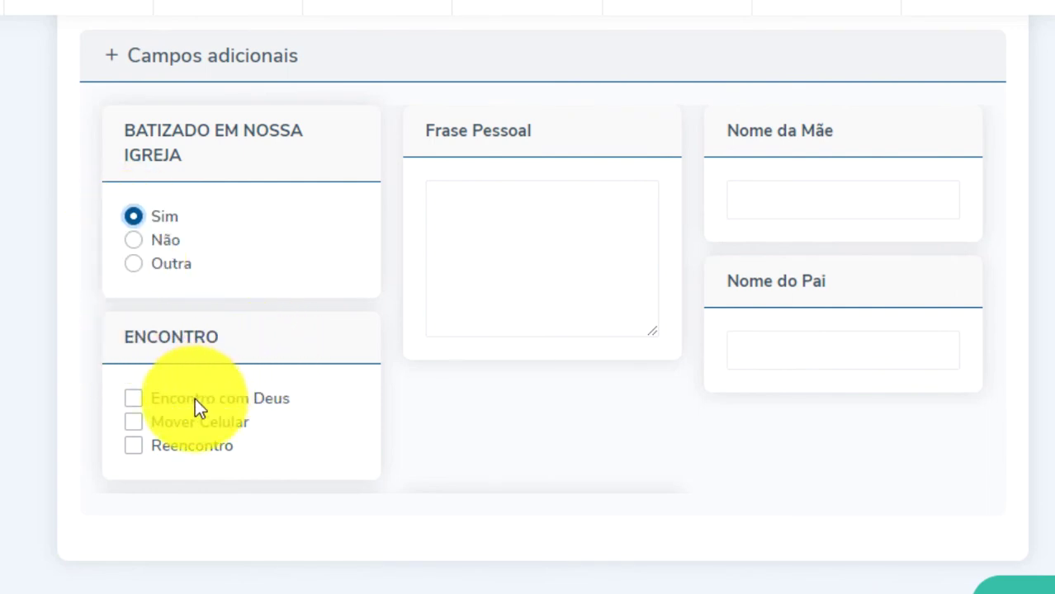
click(137, 400)
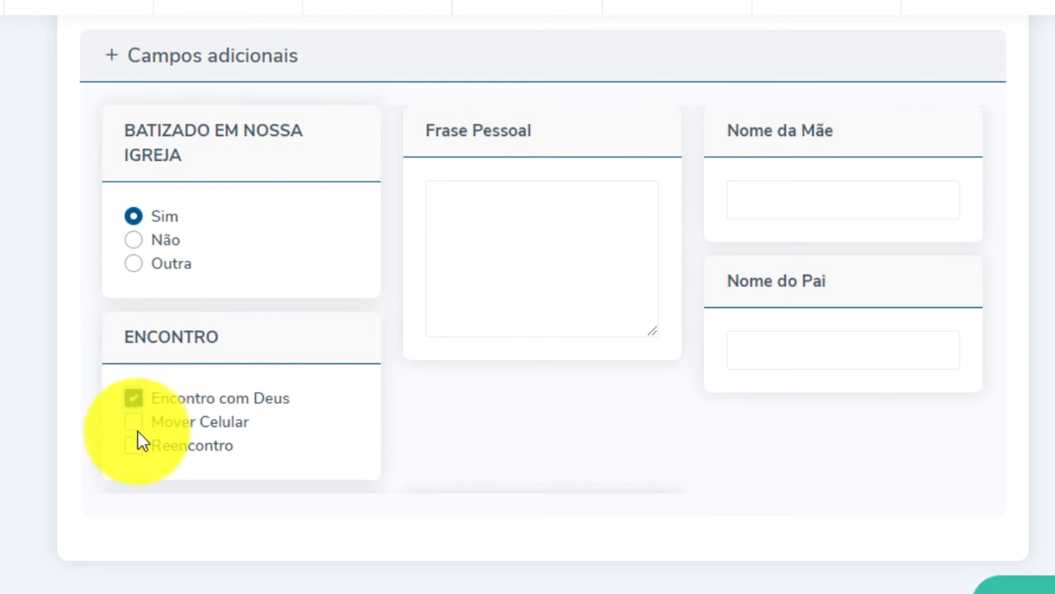
click(134, 424)
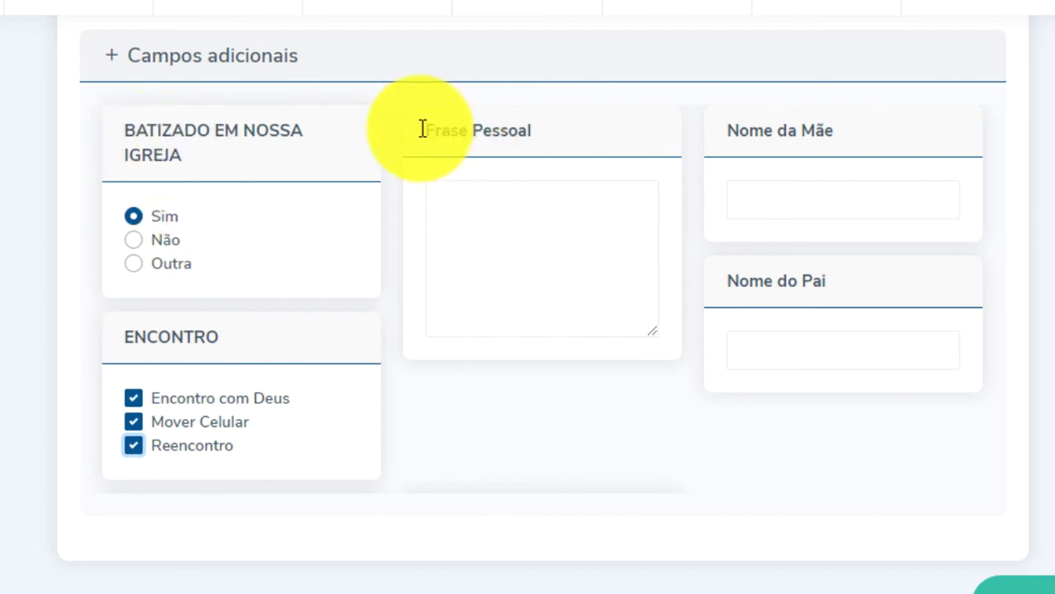
Step: Examine the Frase Pessoal text area and the single-line Nome da Mãe field without entering text
triple_click(454, 125)
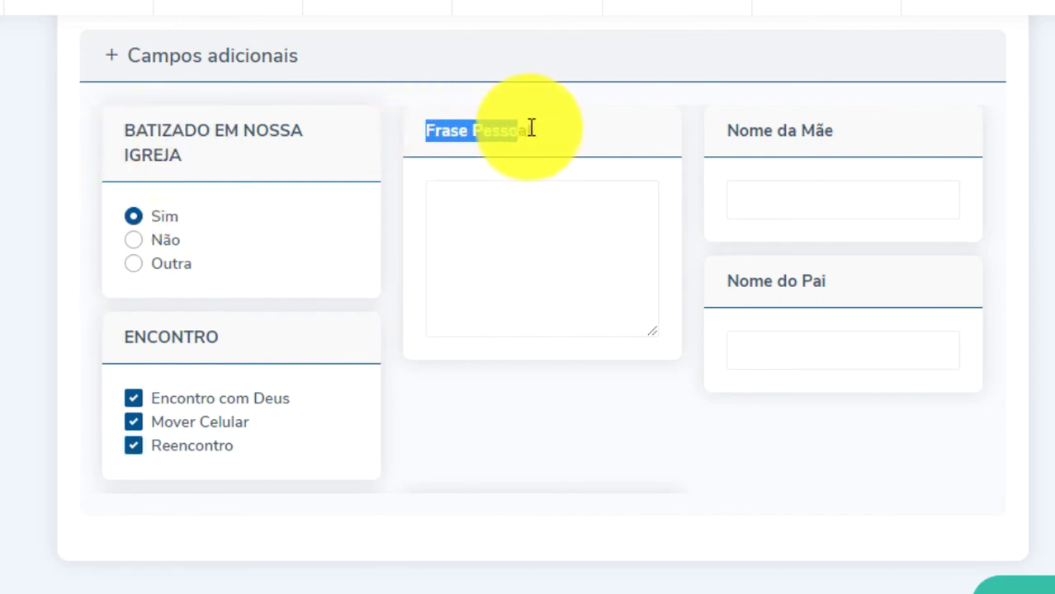
click(451, 208)
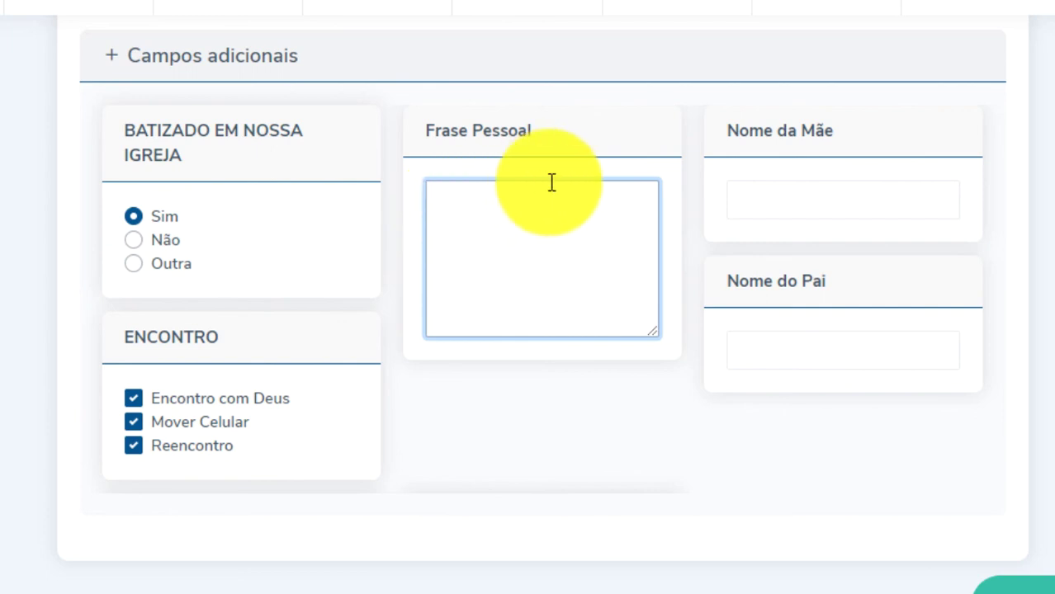
click(770, 198)
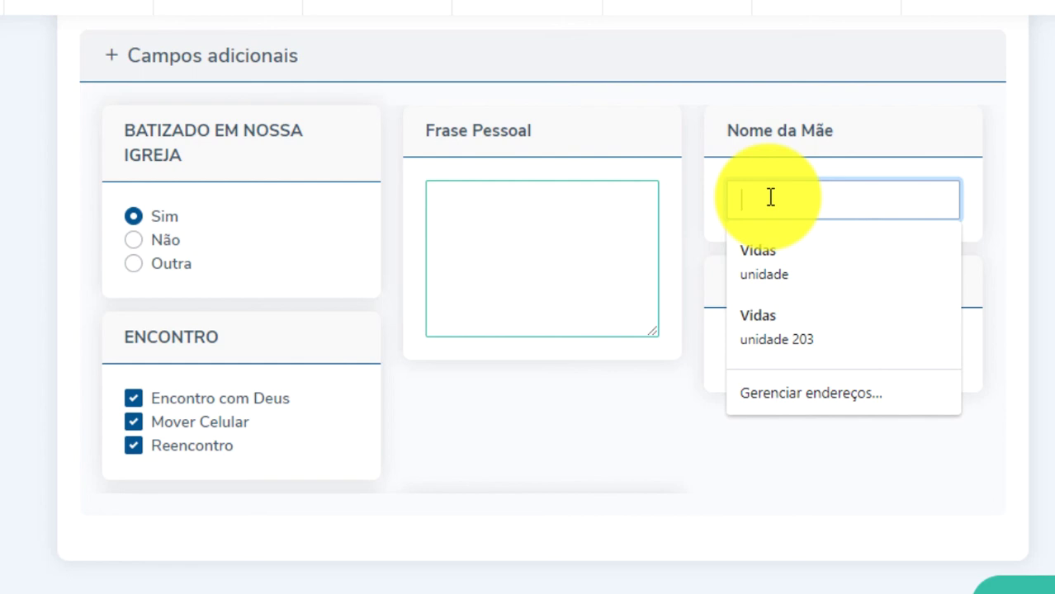
click(449, 138)
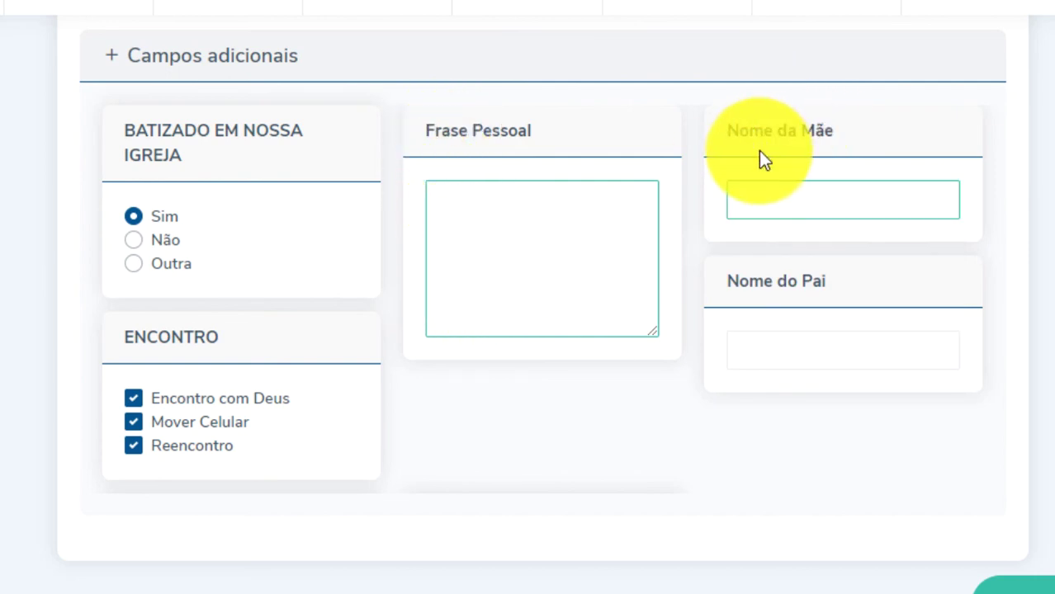
Step: Fill in the mother's name under Nome da Mãe and the father's name under Nome do Pai, and save the person's record
click(763, 204)
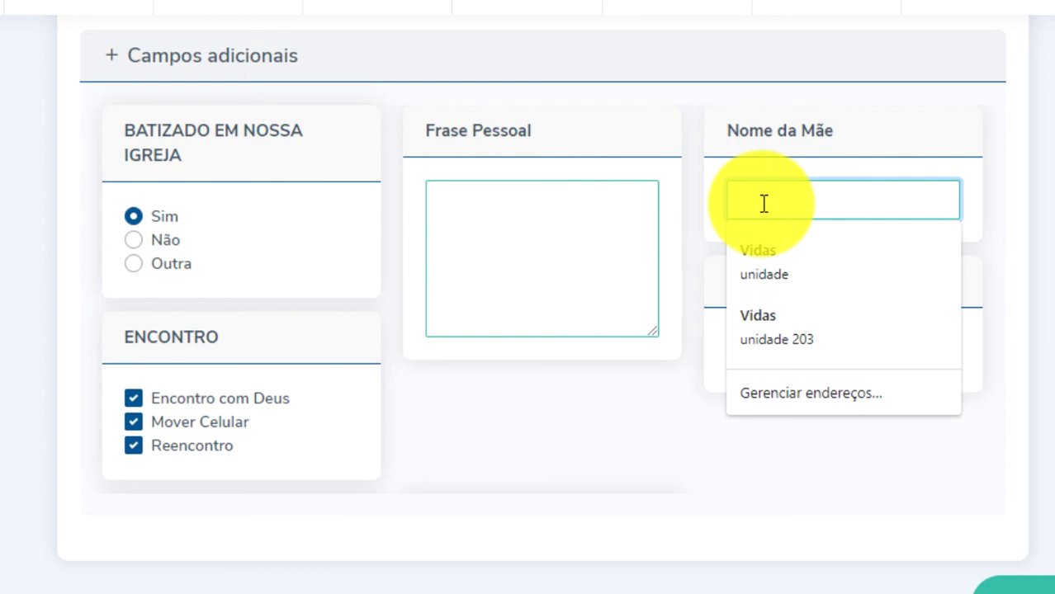
text(Maria Rita)
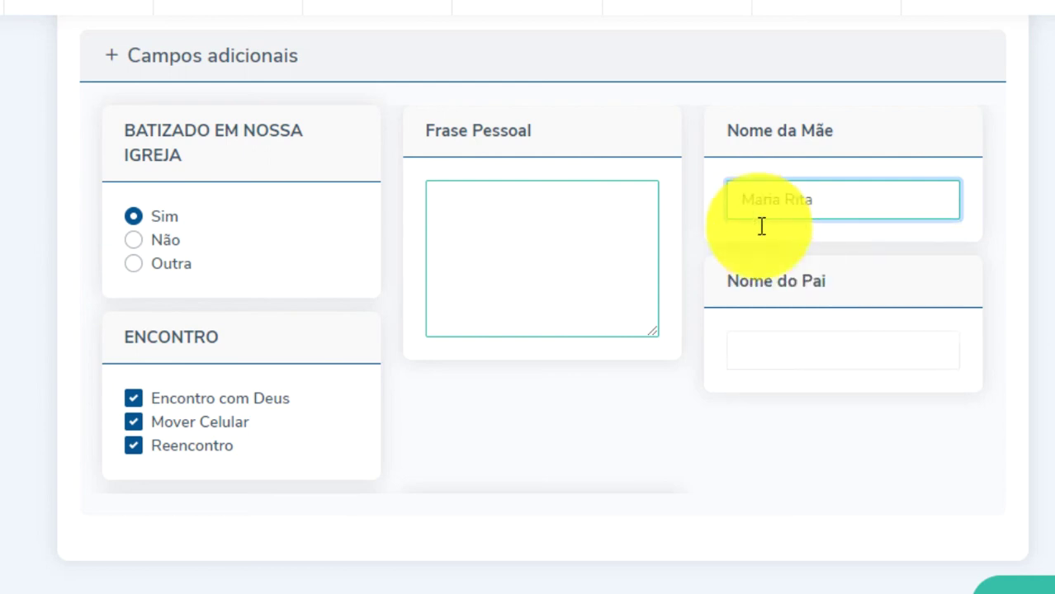
click(750, 341)
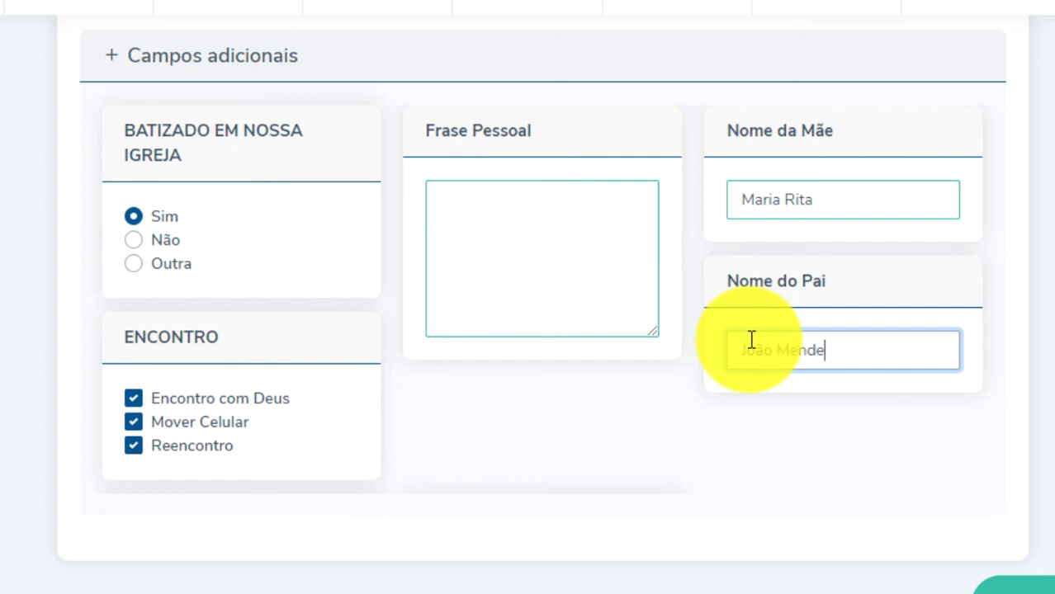
text(s)
click(953, 539)
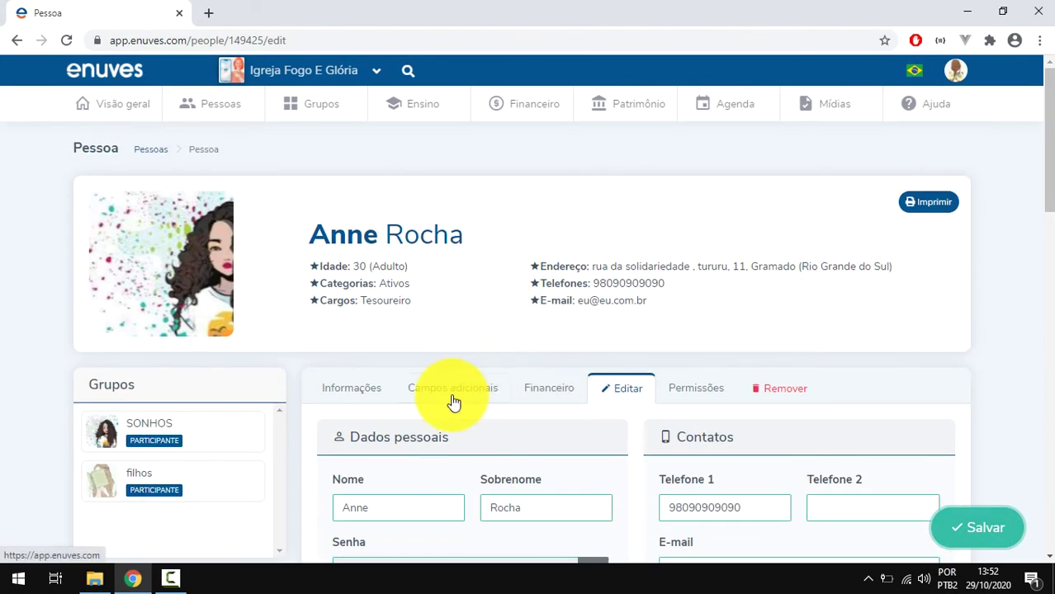
Step: Review the saved answers in the person's additional fields, including the Frase Pessoal entry
click(454, 395)
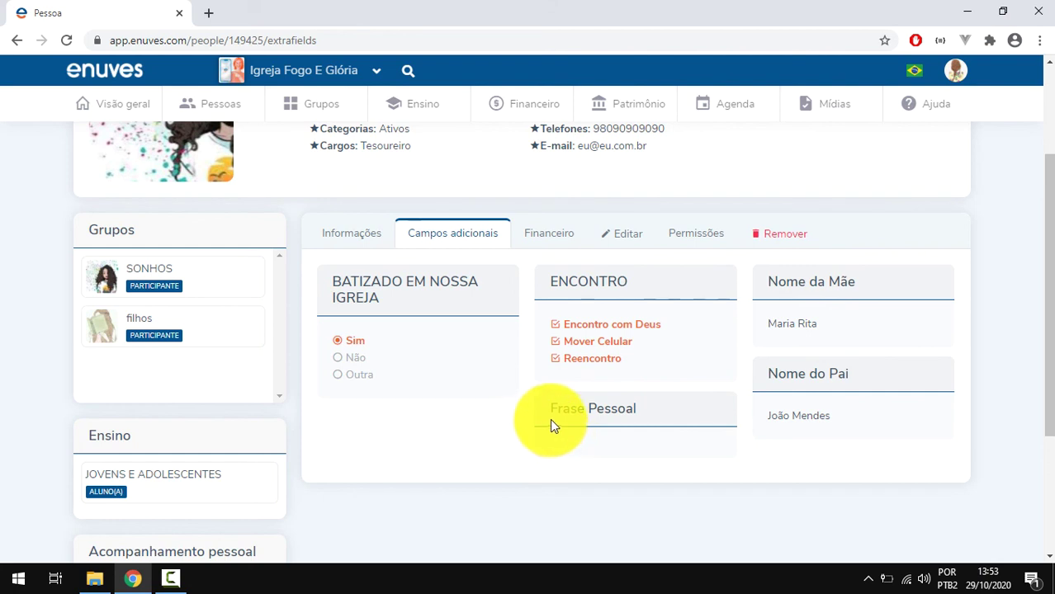
drag(550, 411, 650, 417)
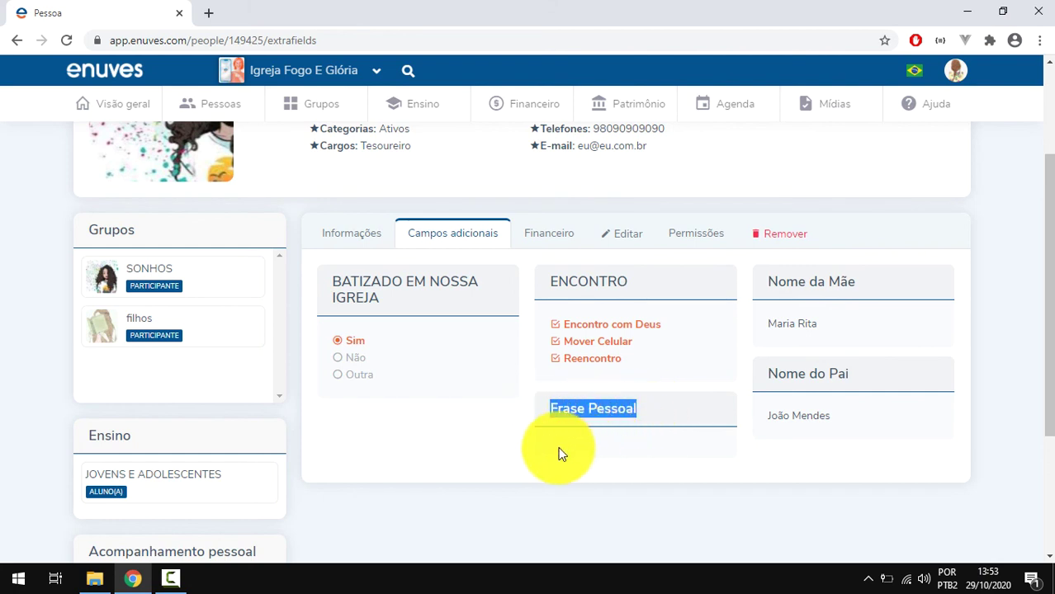
click(544, 423)
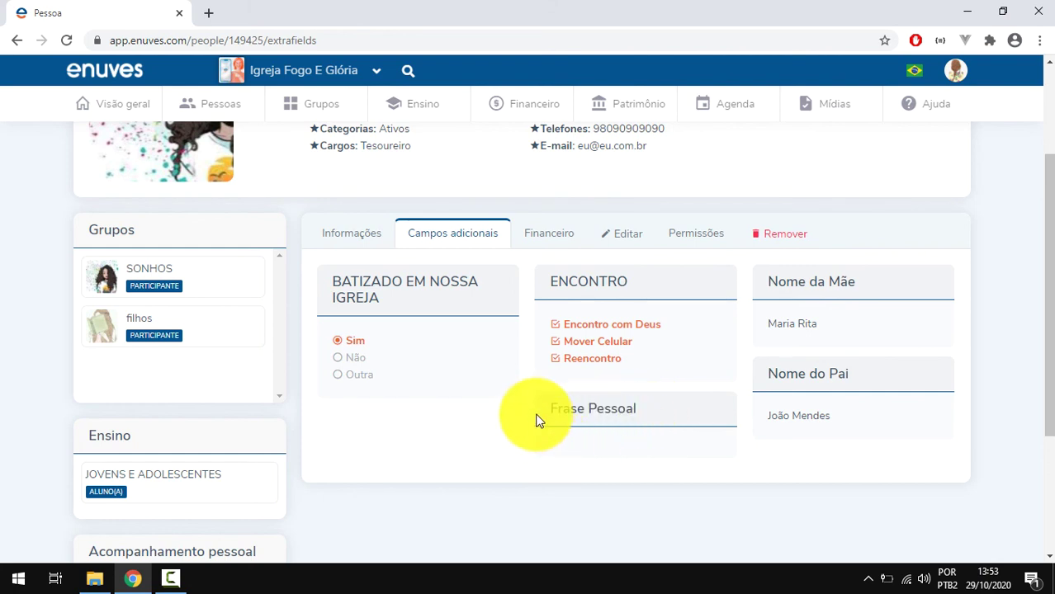
Step: Open the Campos adicionais page for people and review the created fields alongside the example field types
scroll(537, 421, up, 1)
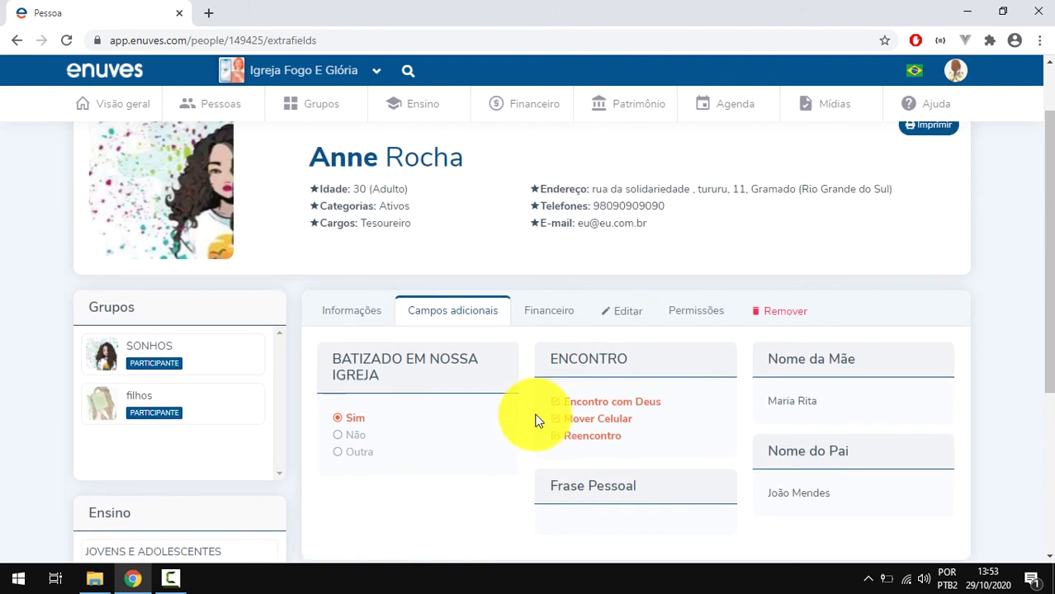
scroll(537, 421, down, 2)
scroll(535, 421, up, 3)
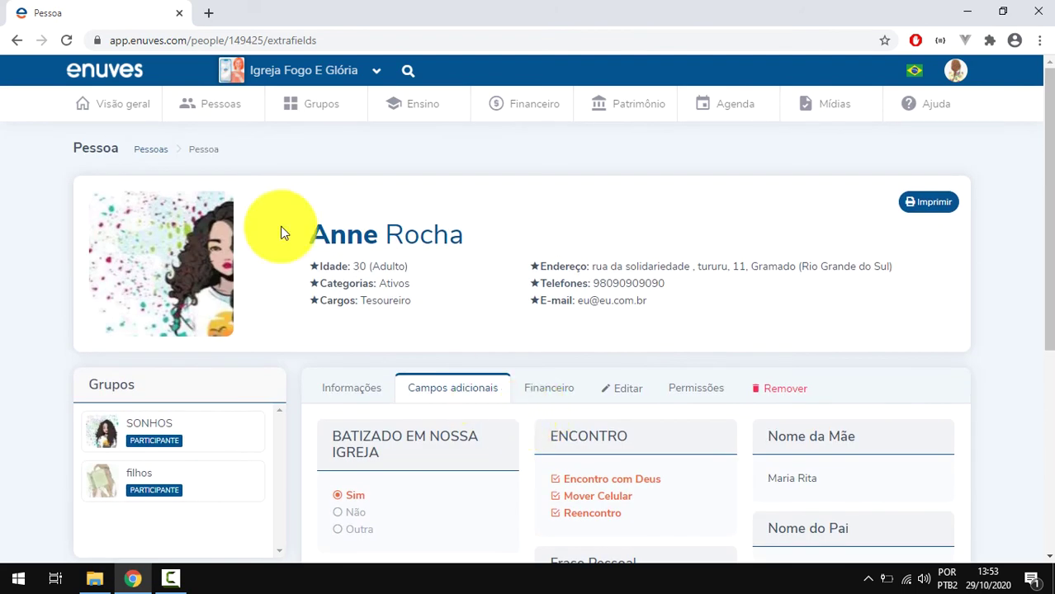
mouse_move(220, 104)
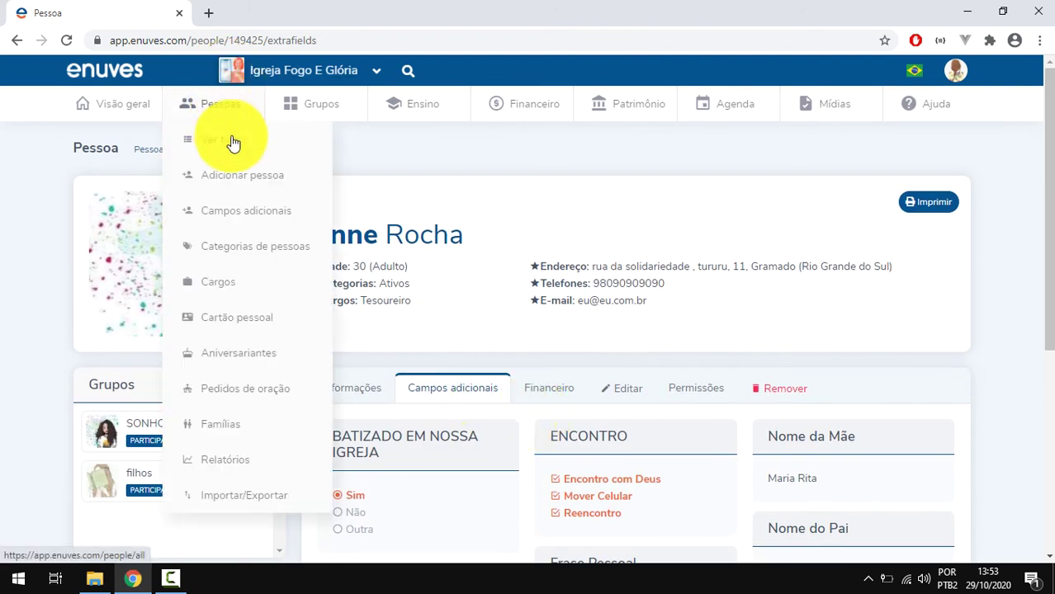
click(248, 212)
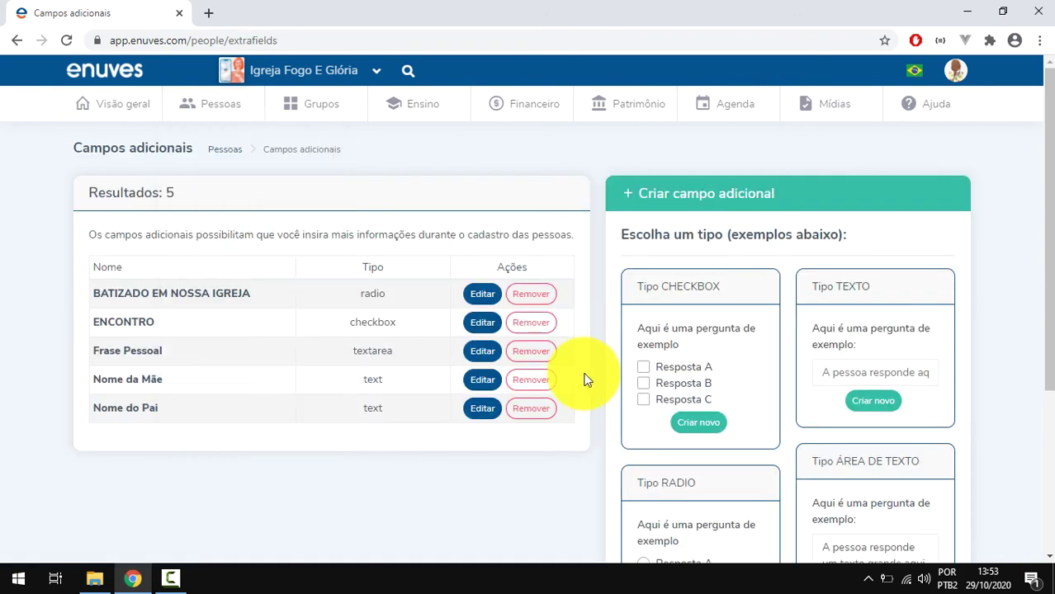
scroll(584, 380, down, 2)
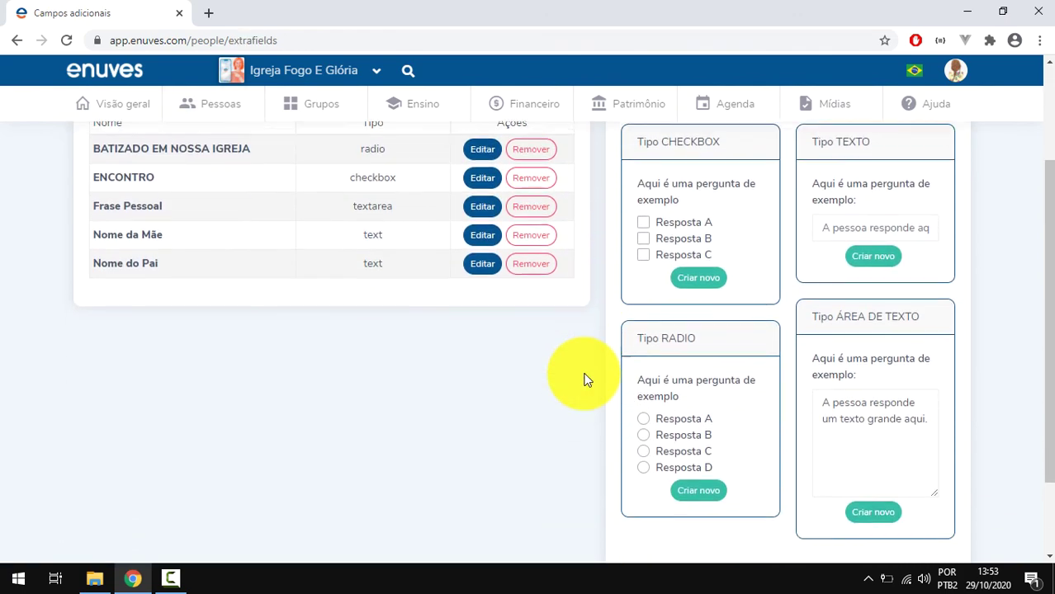
scroll(585, 380, up, 1)
scroll(585, 379, up, 1)
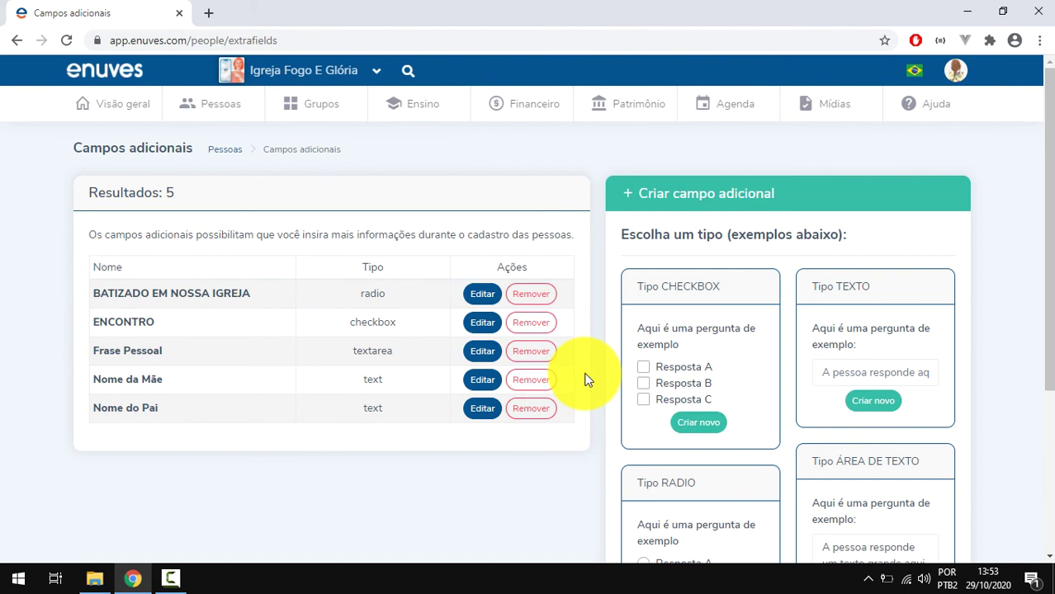